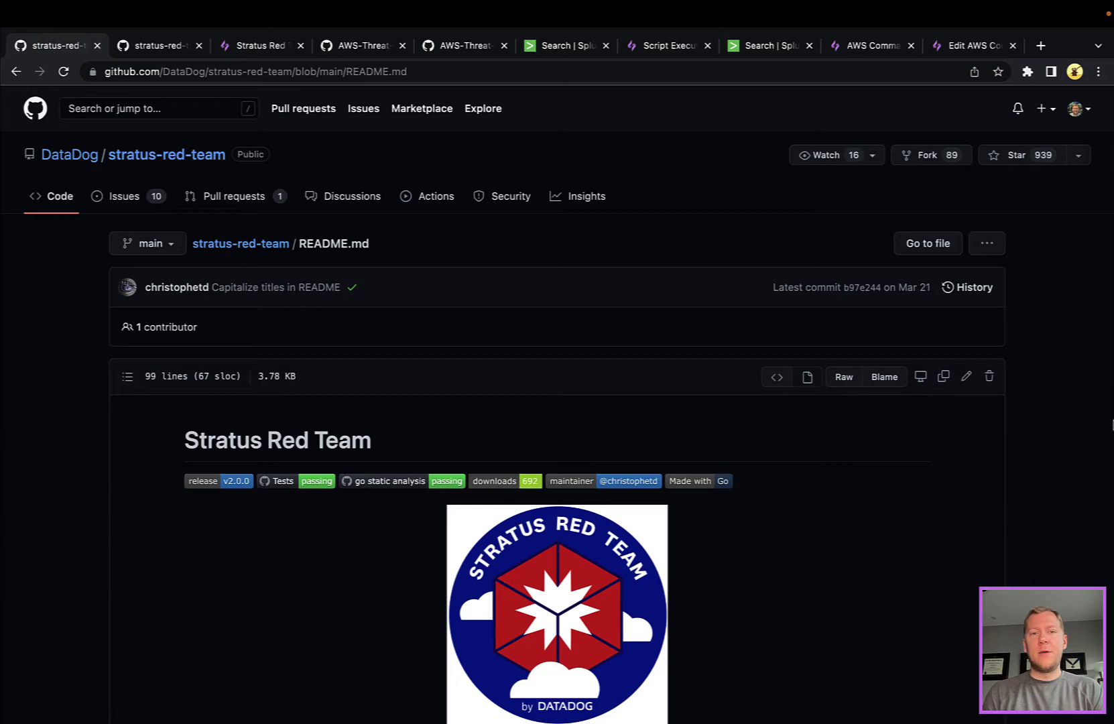
# Scroll through the DataDog stratus-red-team README and its AWS technique demo.
pyautogui.scroll(-4, 1109, 451)
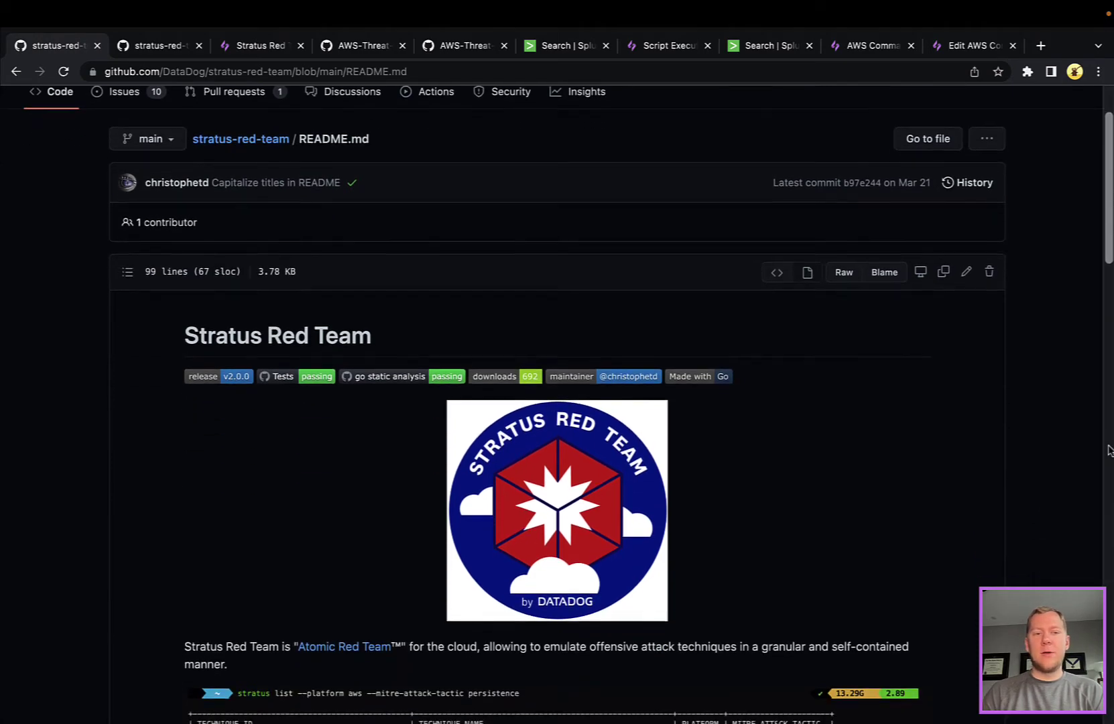
pyautogui.scroll(-1, 1110, 450)
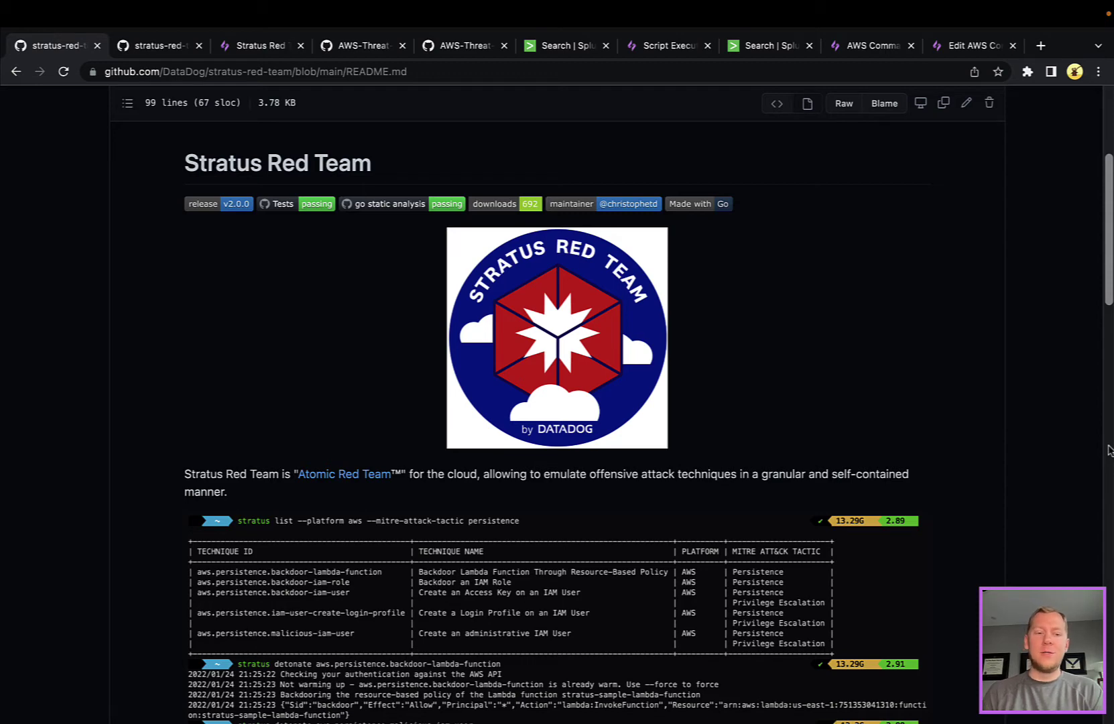
pyautogui.scroll(-2, 1110, 451)
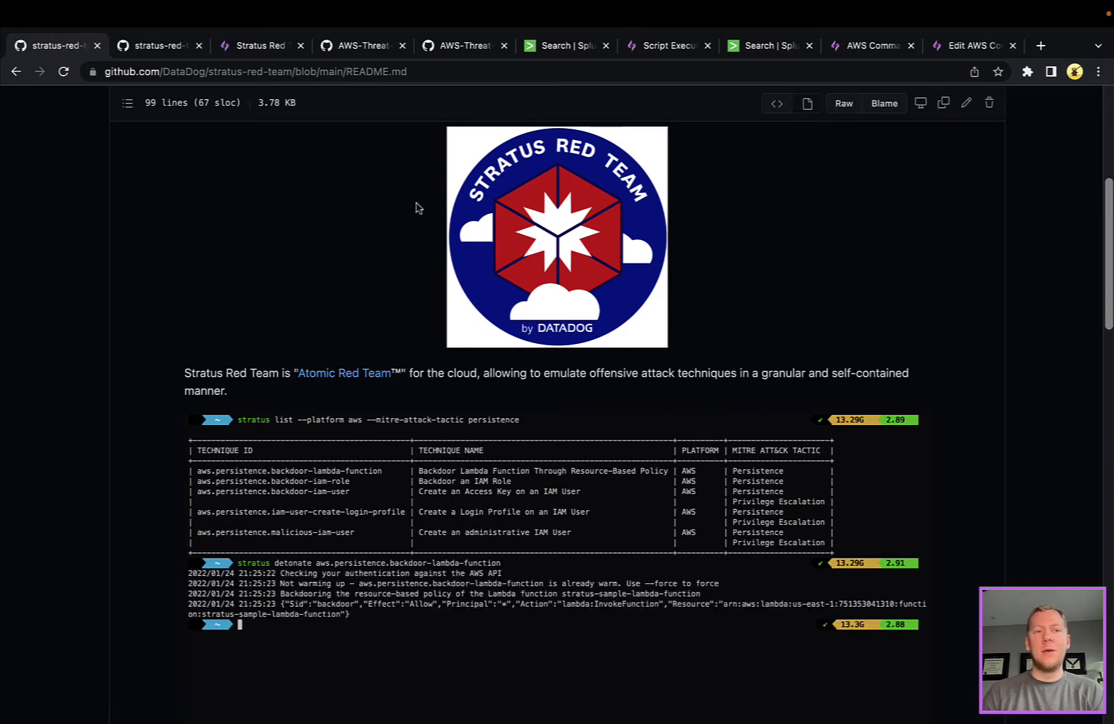
# Review the AWS attack techniques index by tactic, then bring up the 'Steal AWS EC2 Instance Credentials' SnapAttack session.
pyautogui.click(164, 48)
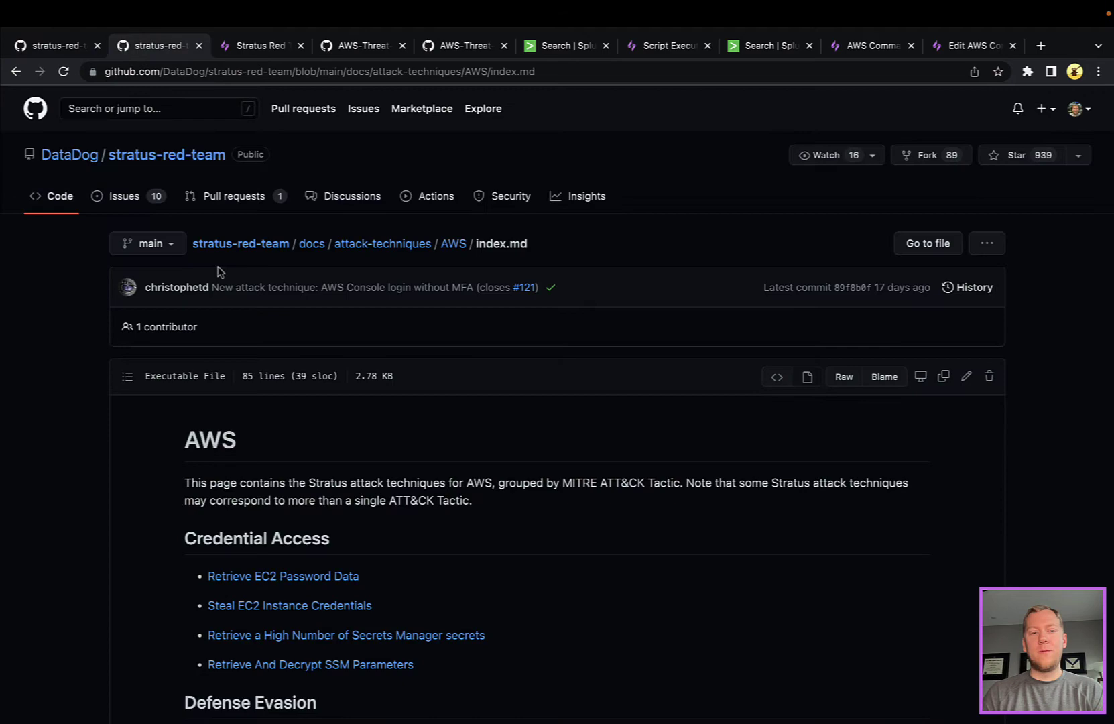
pyautogui.scroll(-3, 141, 457)
pyautogui.scroll(-3, 140, 458)
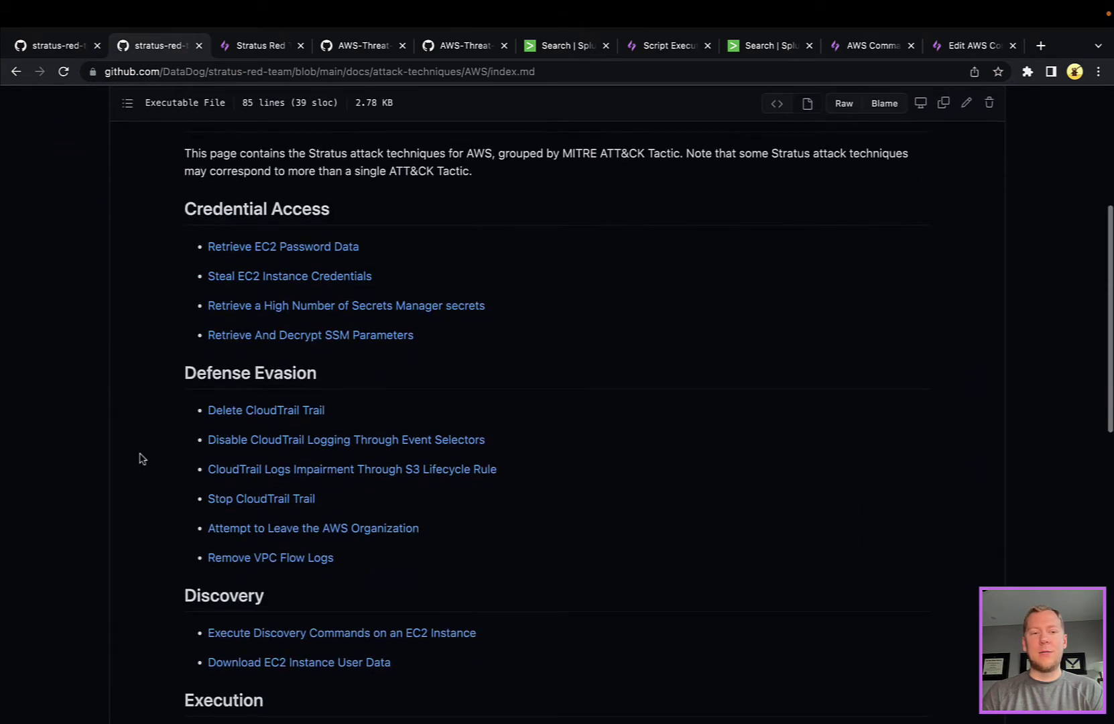
pyautogui.scroll(-7, 142, 459)
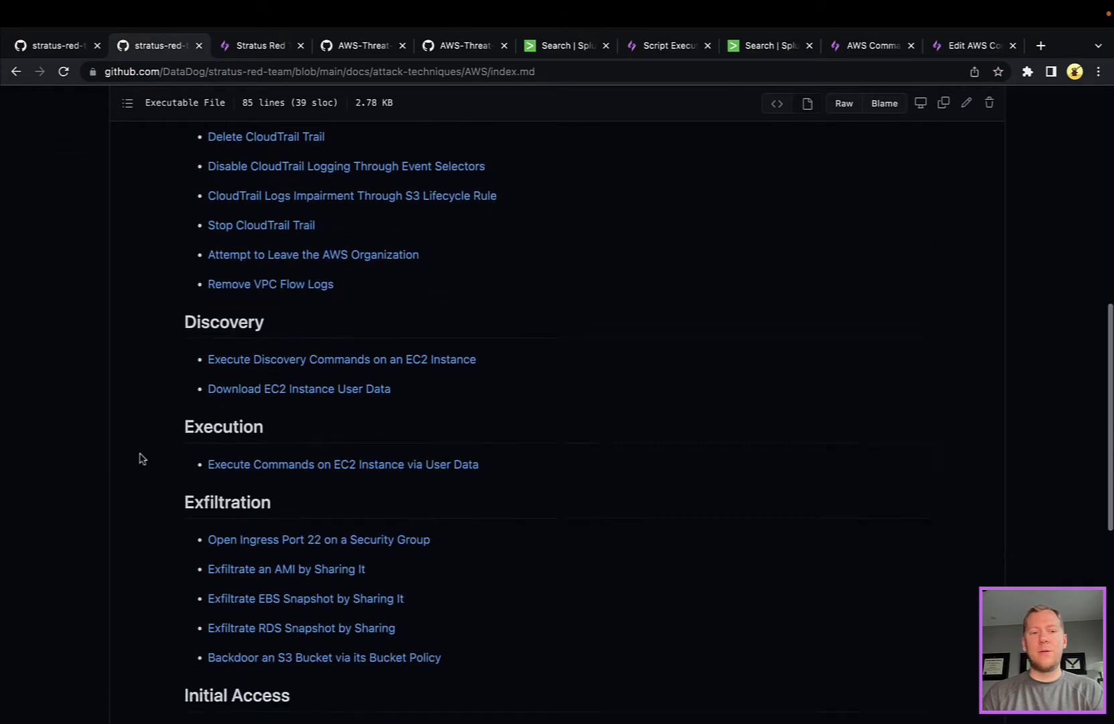
pyautogui.scroll(-5, 142, 458)
pyautogui.scroll(10, 142, 459)
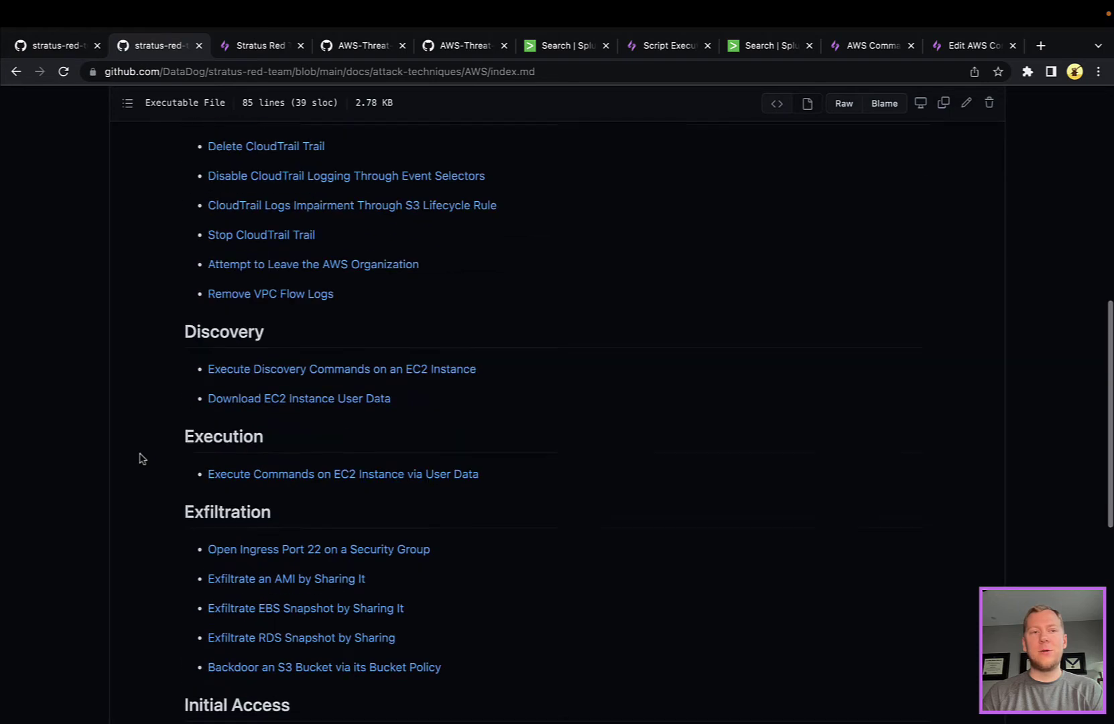
pyautogui.scroll(2, 142, 459)
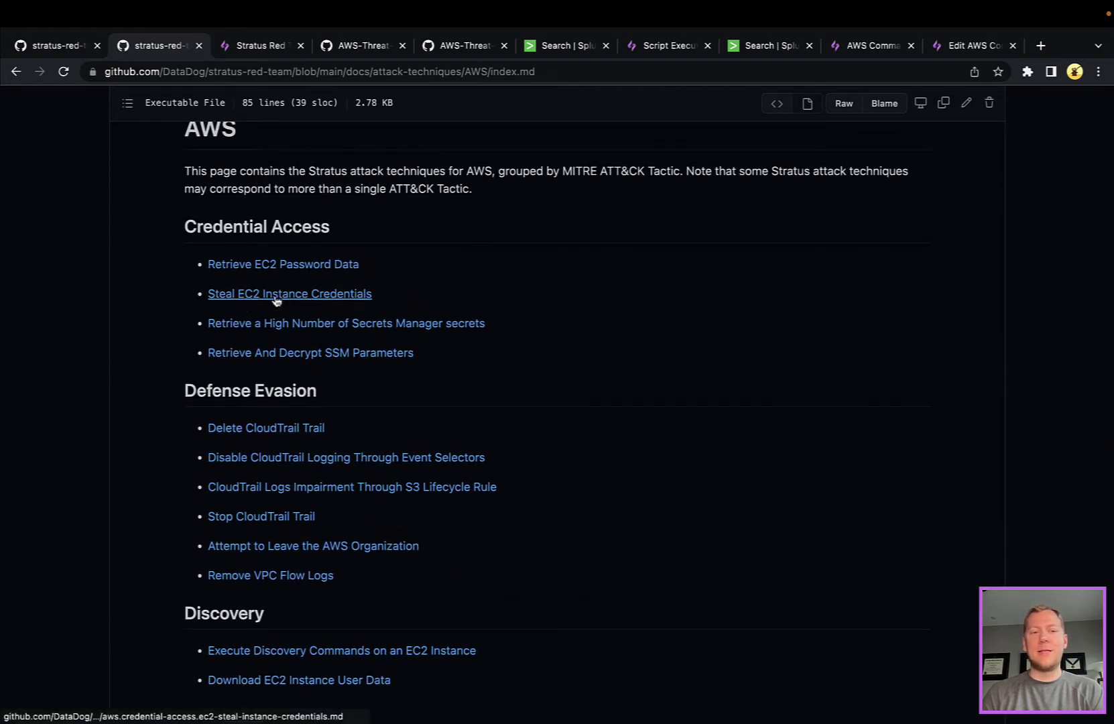
pyautogui.scroll(2, 452, 282)
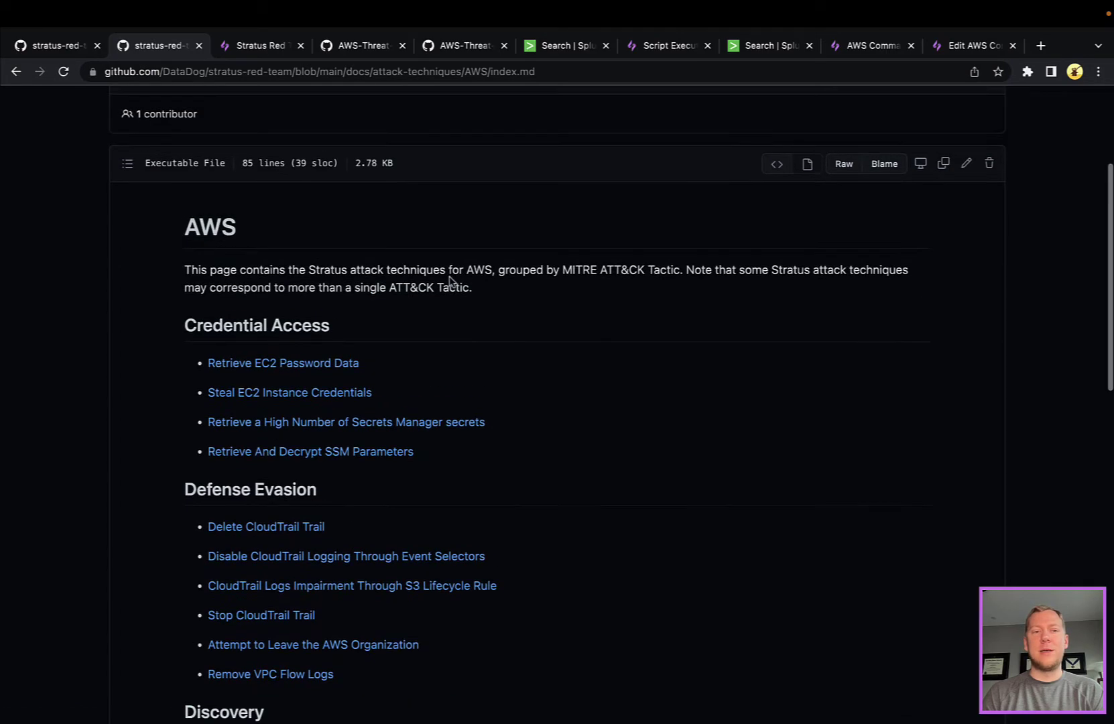
pyautogui.click(260, 47)
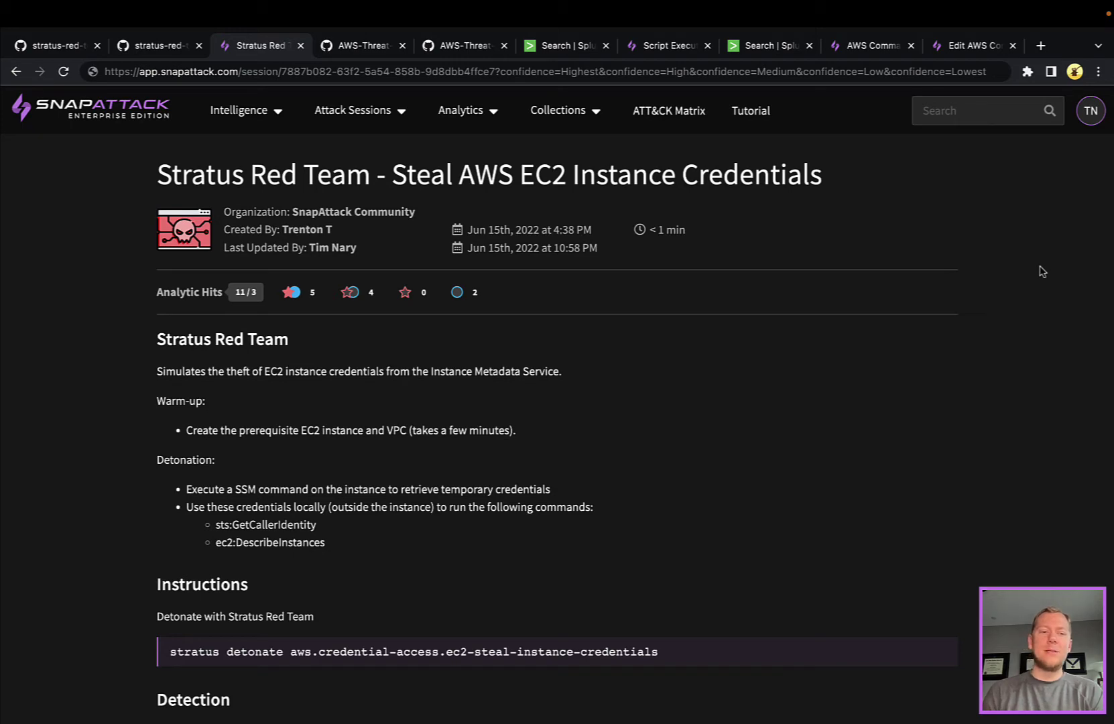
# Scroll the session page past description, Detection, References and ATT&CK tags to the 34-second Linux recording.
pyautogui.scroll(-1, 1042, 271)
pyautogui.scroll(-2, 1042, 271)
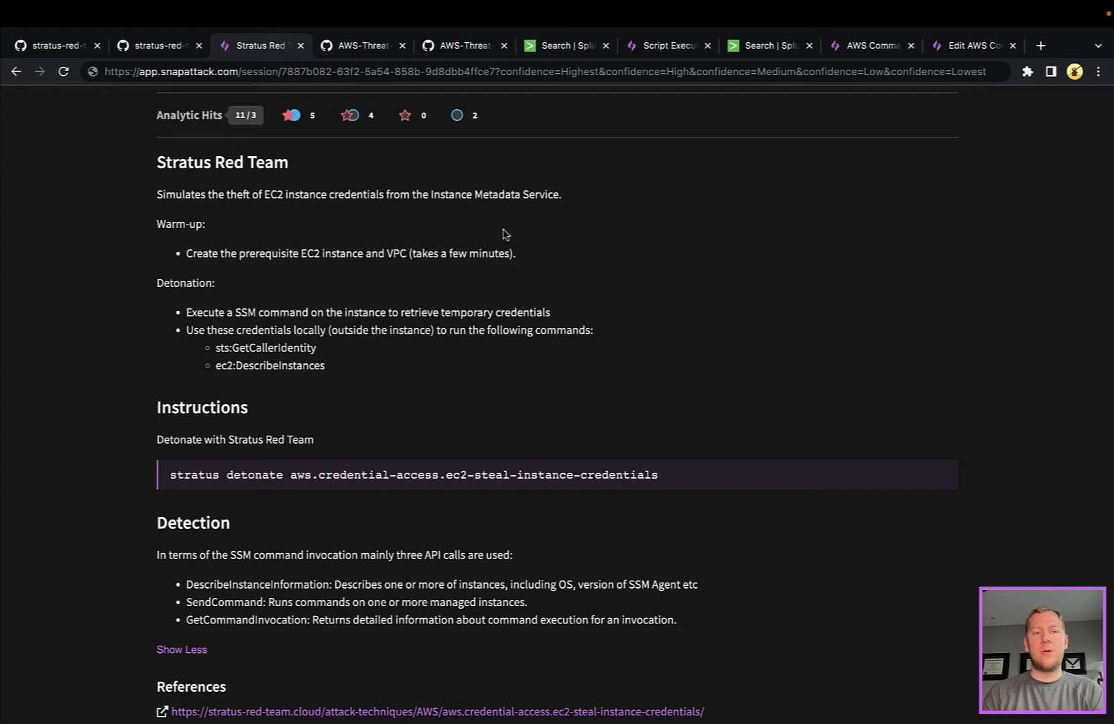
pyautogui.scroll(-2, 506, 231)
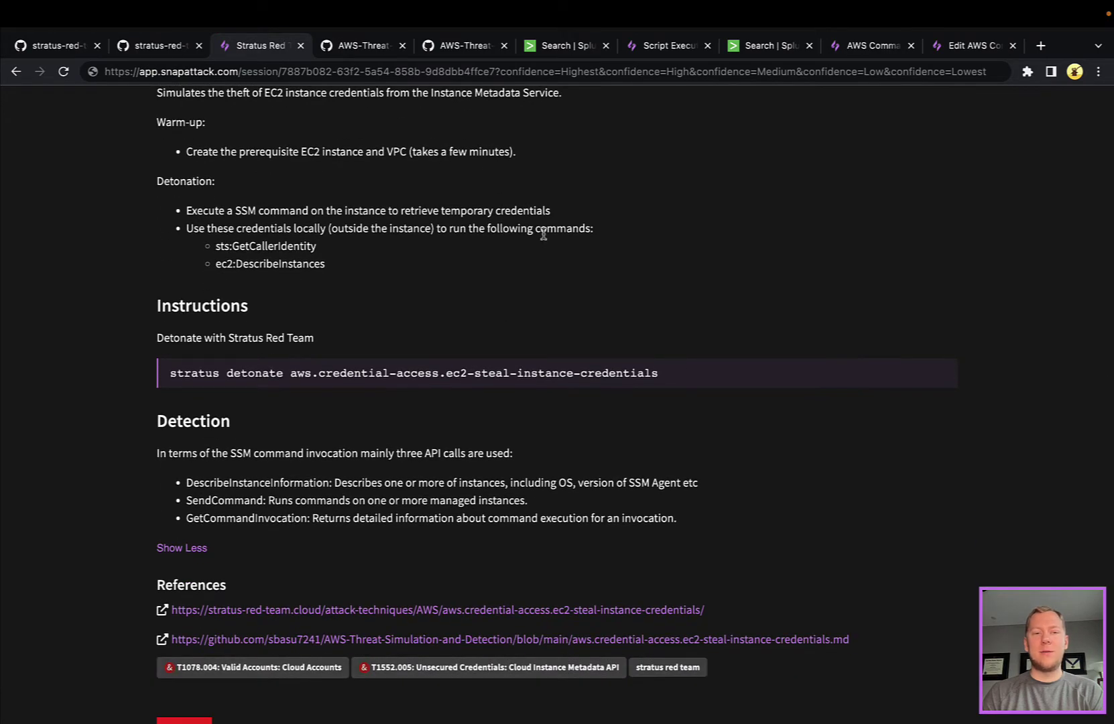
pyautogui.scroll(-1, 544, 234)
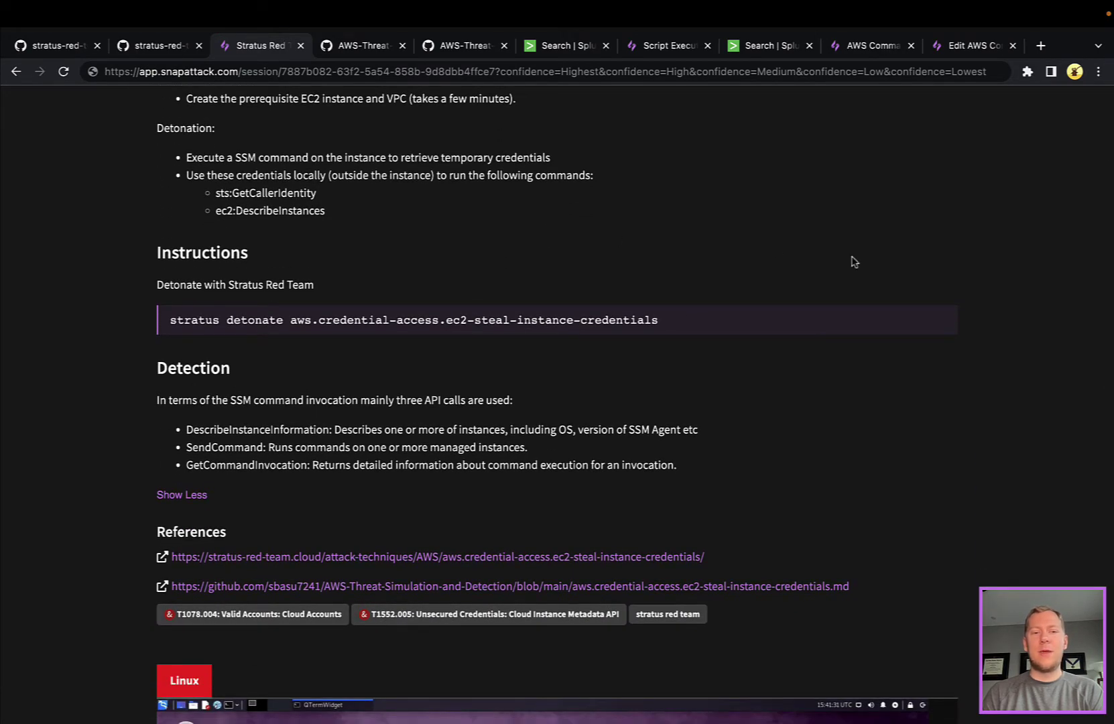
pyautogui.scroll(-5, 854, 261)
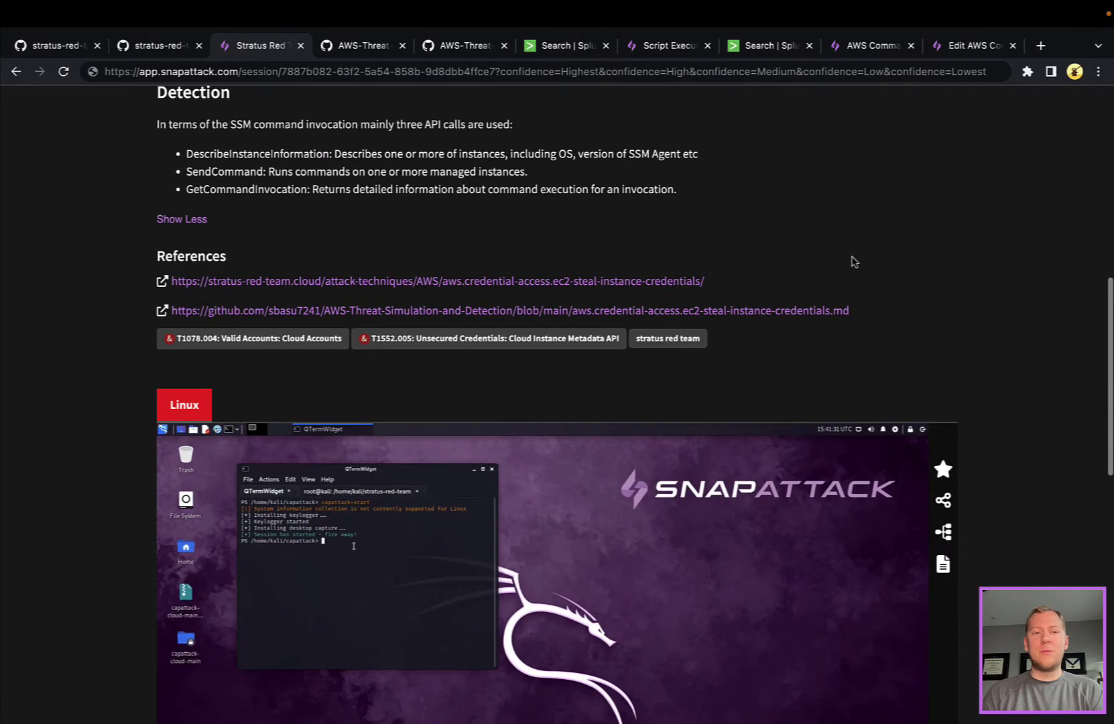
pyautogui.scroll(-2, 854, 262)
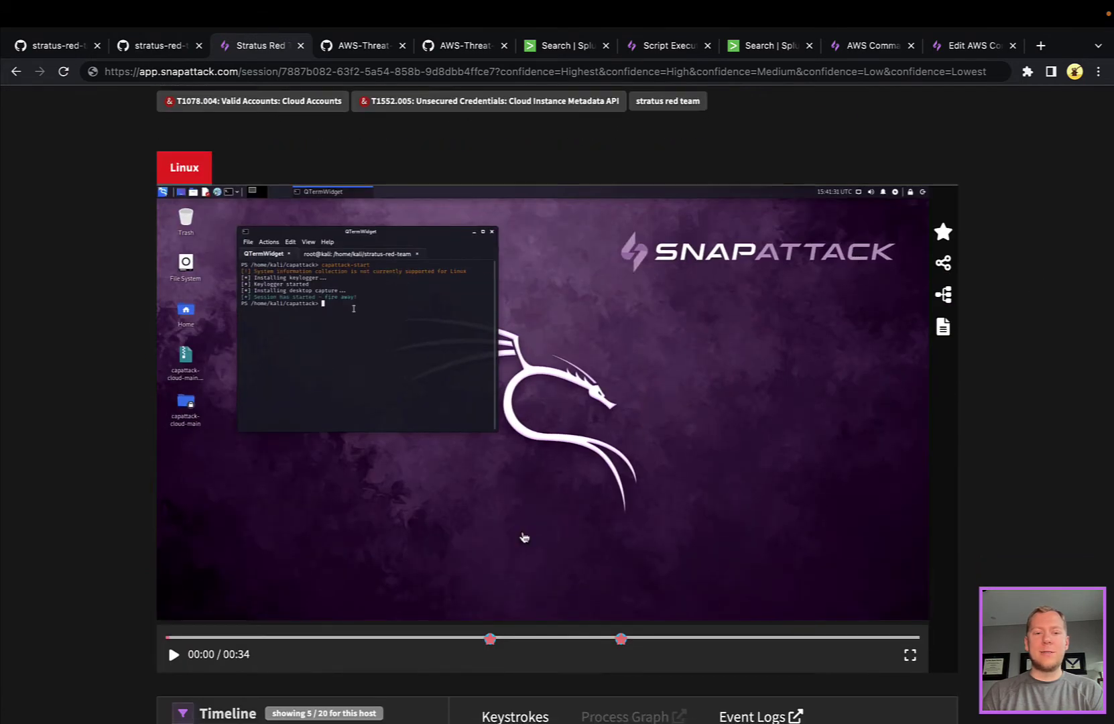
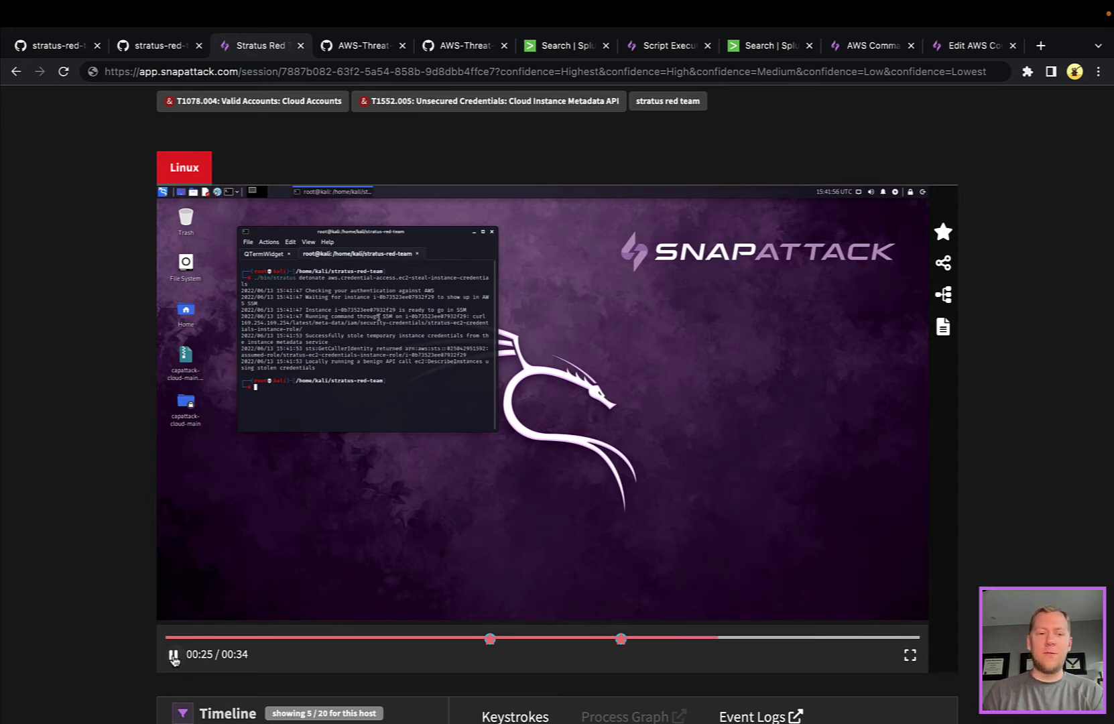
# Pause the Stratus Red Team replay at 00:27 and inspect the five detections in its timeline.
pyautogui.click(173, 657)
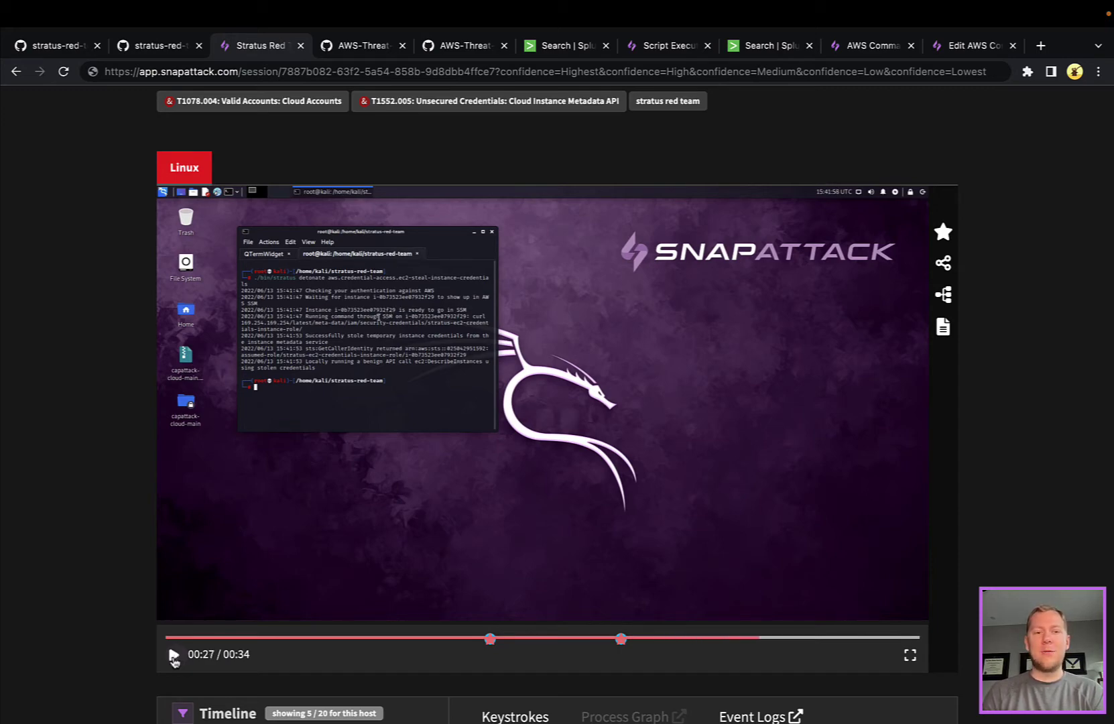
pyautogui.scroll(-2, 116, 598)
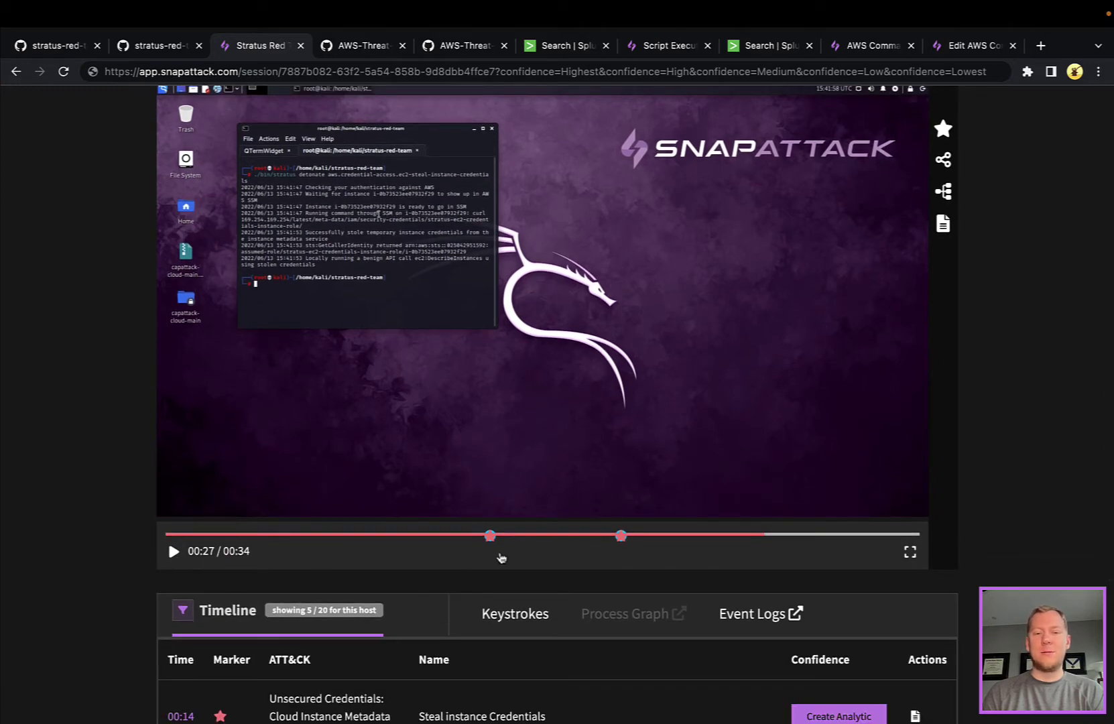
pyautogui.moveTo(492, 541)
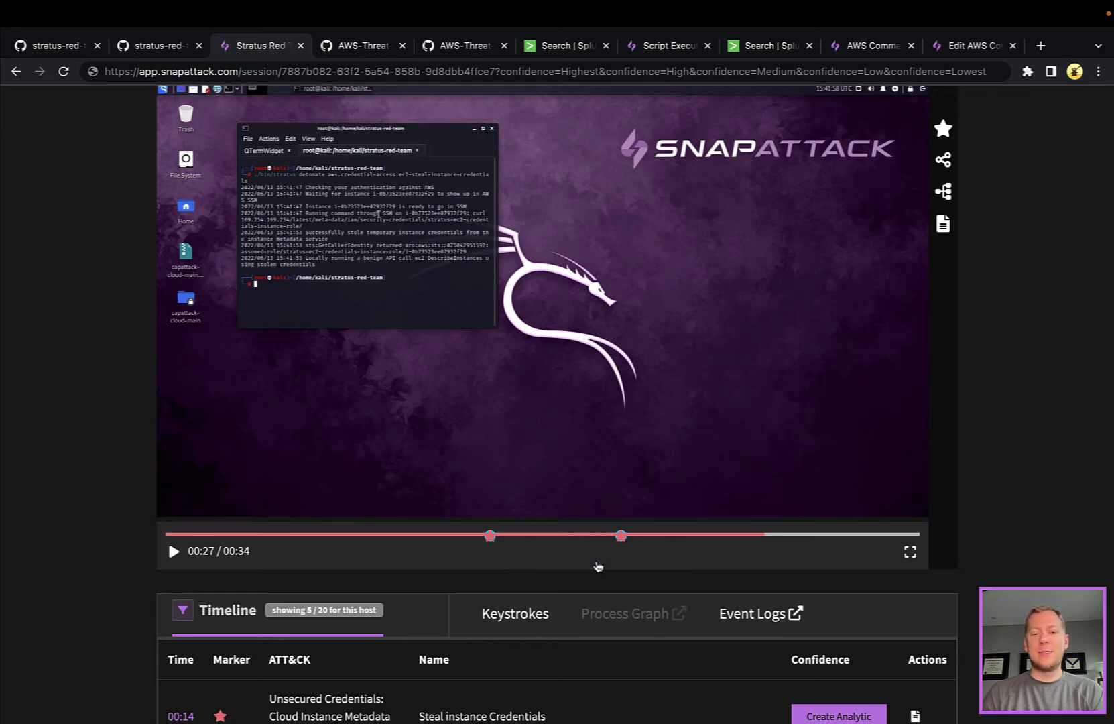
pyautogui.scroll(-1, 598, 566)
pyautogui.scroll(-4, 597, 566)
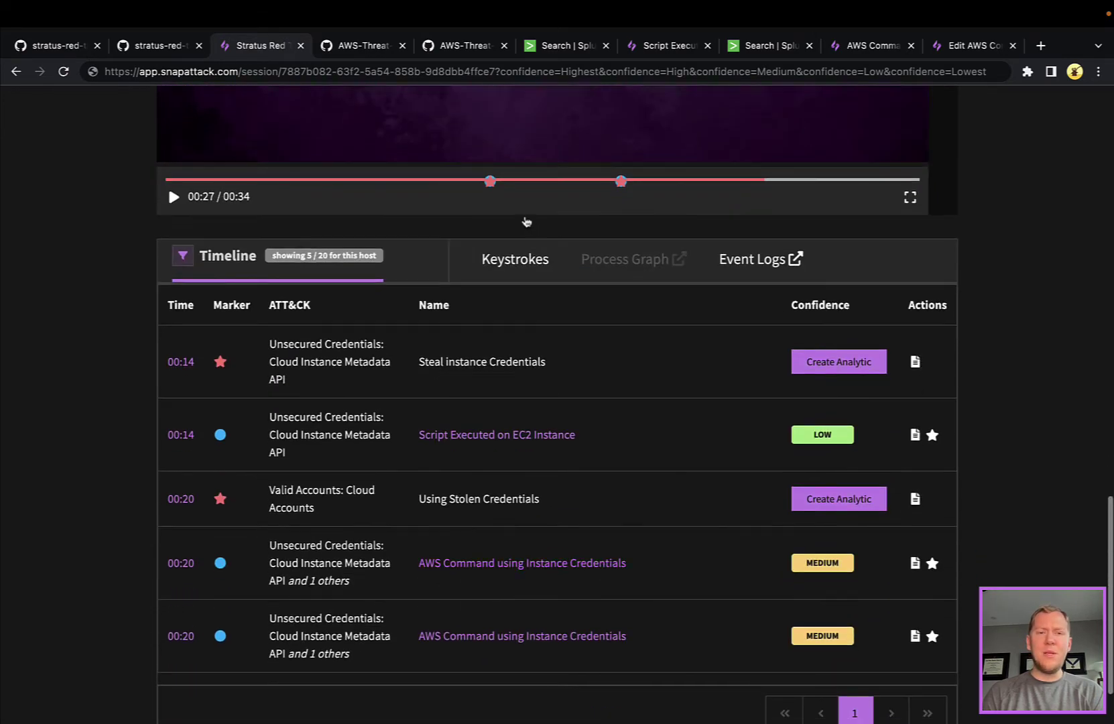
pyautogui.moveTo(490, 184)
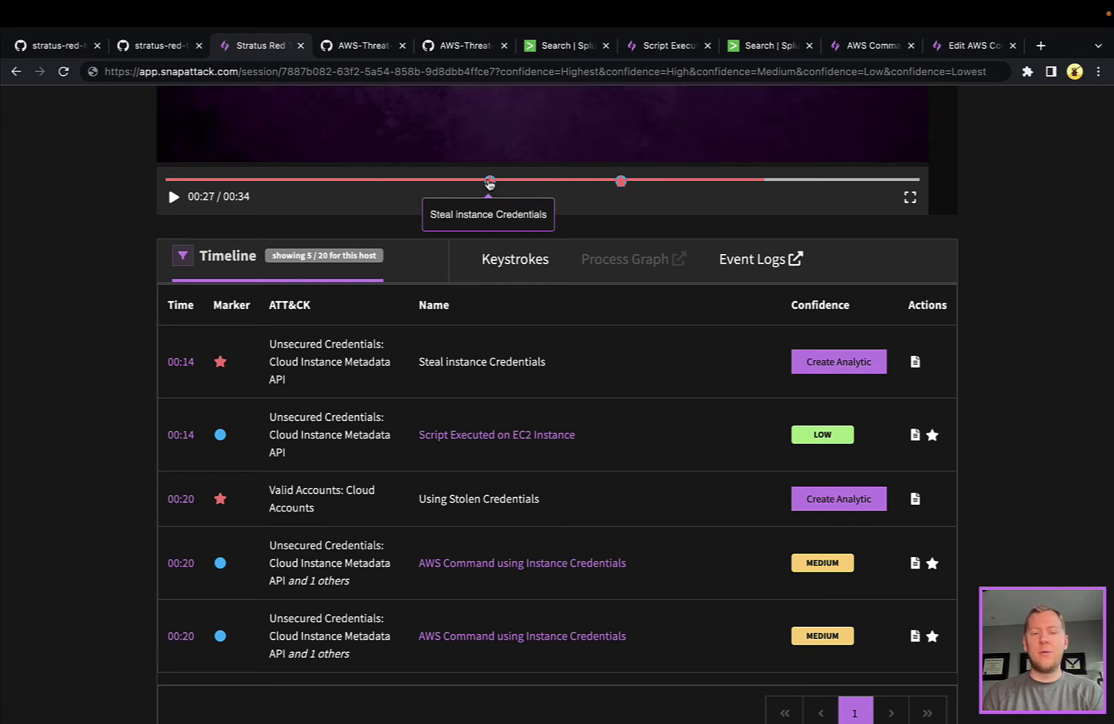
pyautogui.moveTo(621, 185)
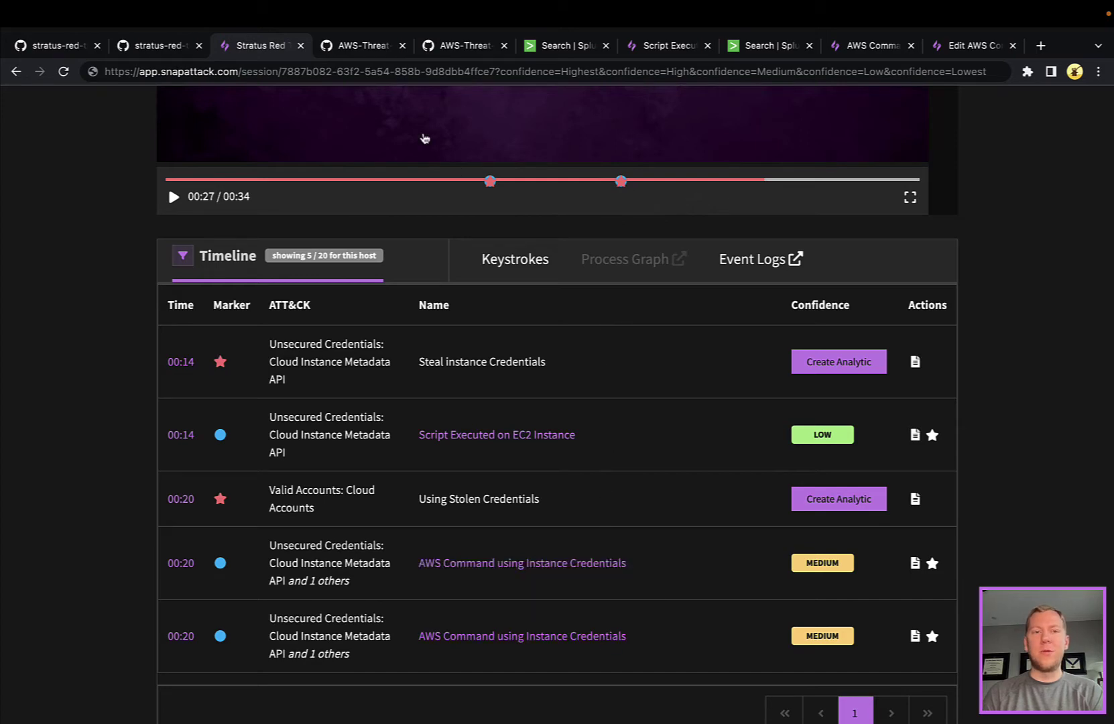
pyautogui.scroll(6, 84, 124)
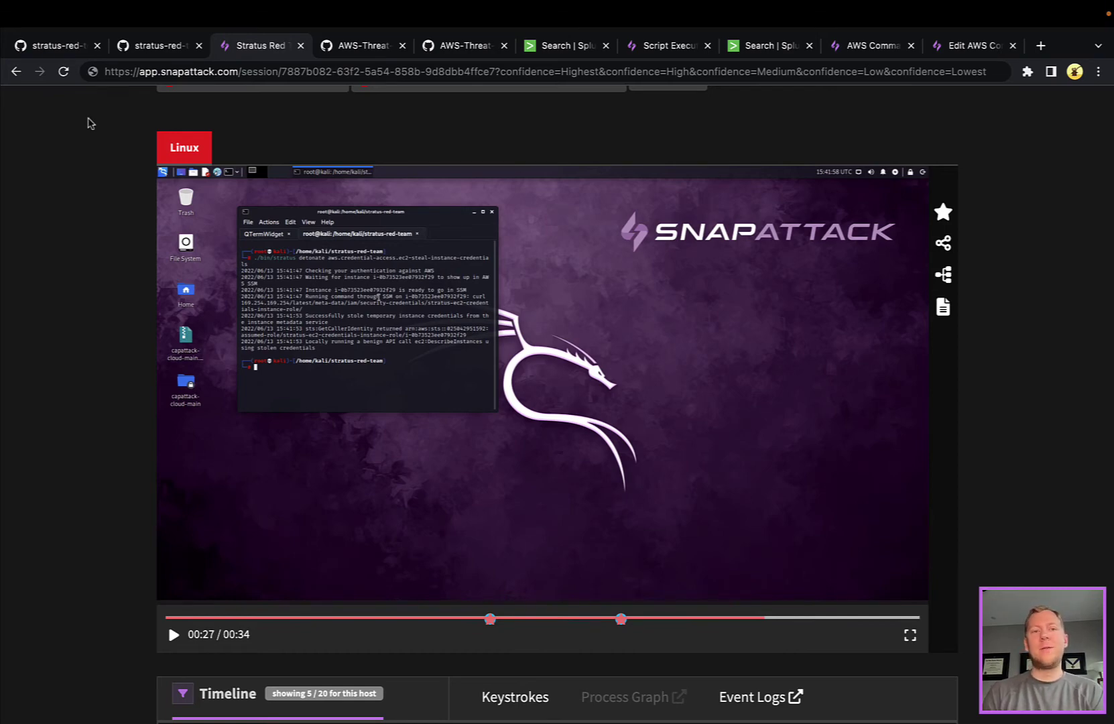
pyautogui.click(346, 48)
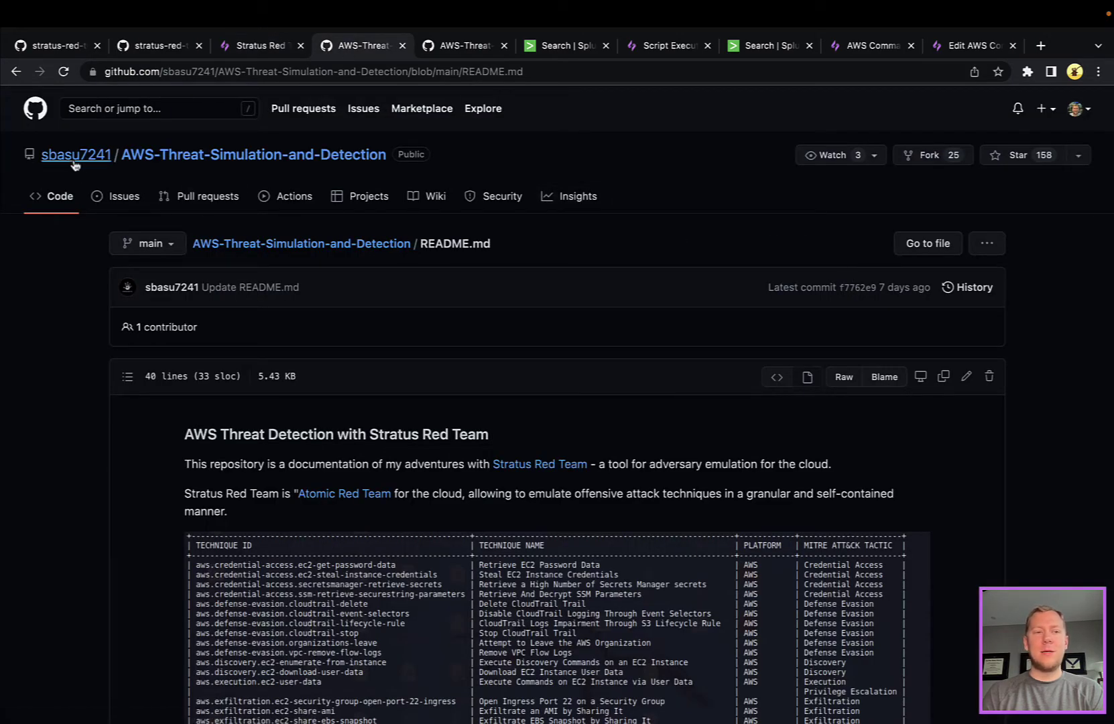
pyautogui.moveTo(75, 160)
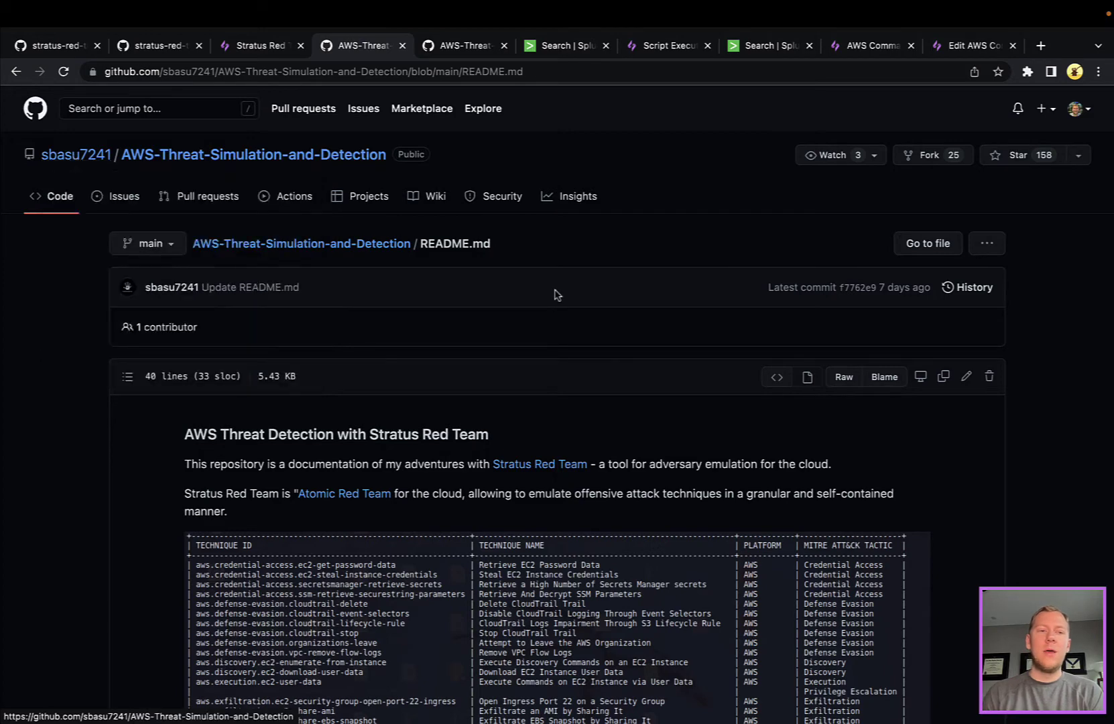
pyautogui.scroll(-5, 575, 295)
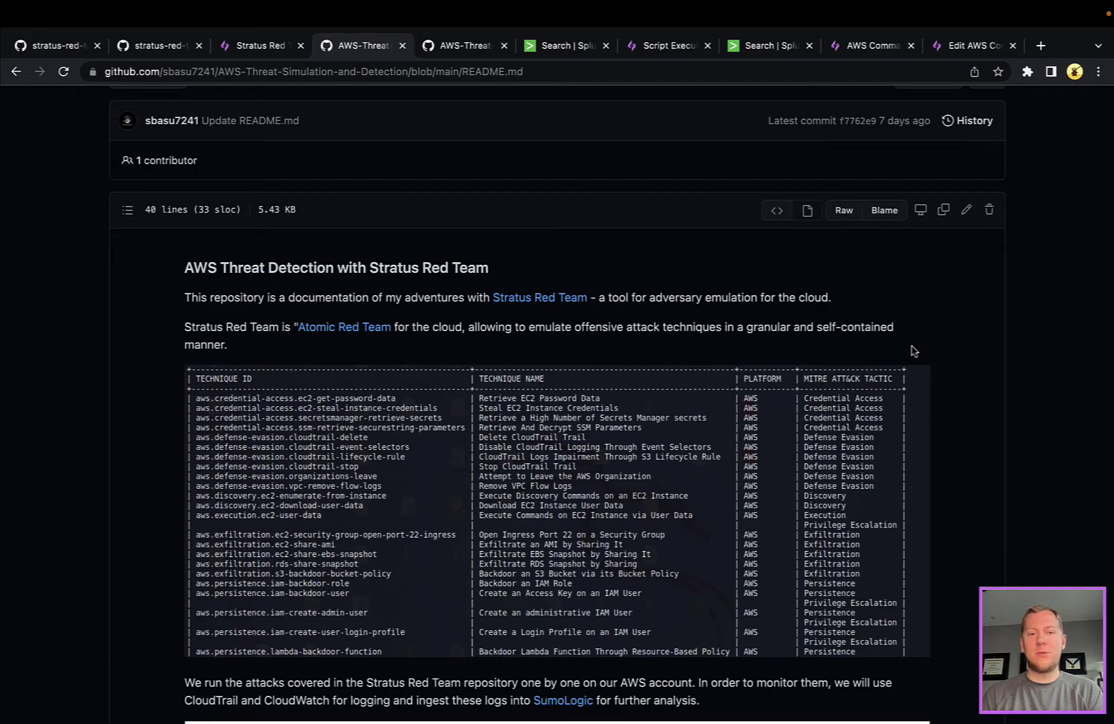
pyautogui.scroll(-5, 913, 350)
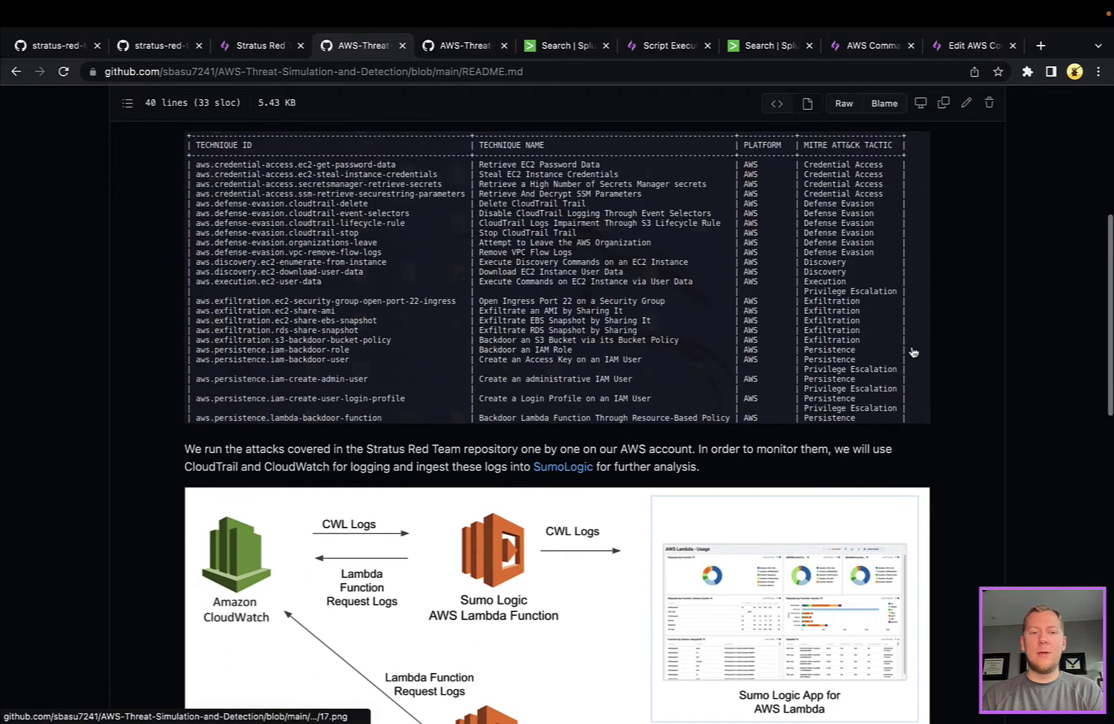
pyautogui.scroll(-2, 1035, 351)
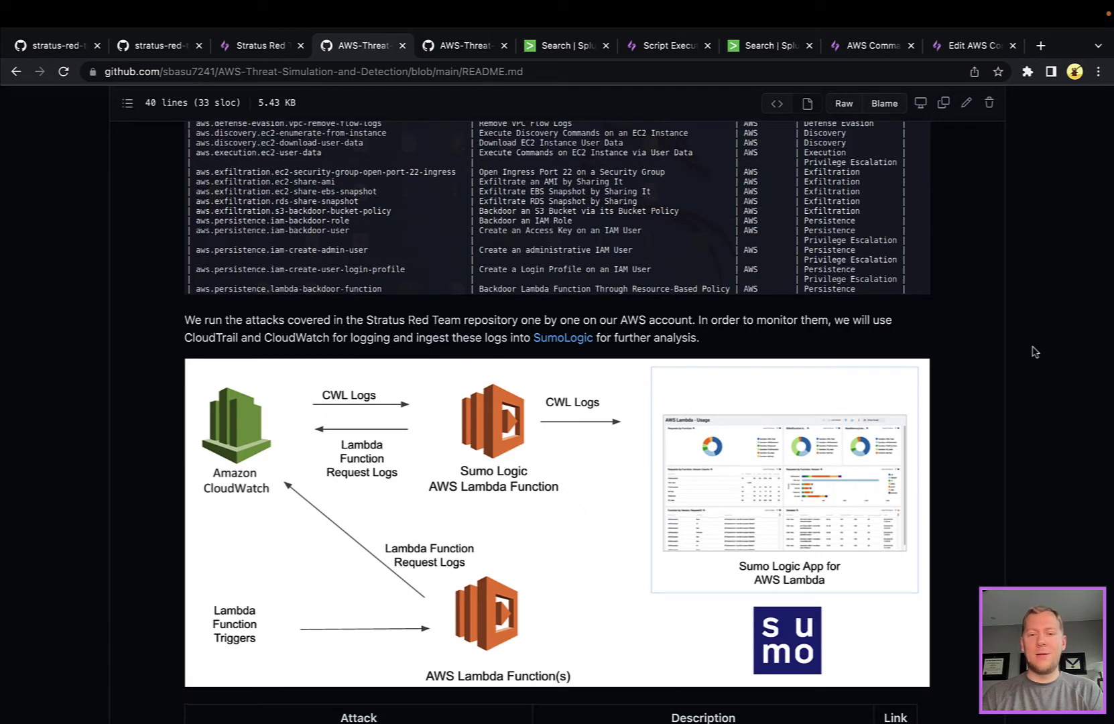
pyautogui.scroll(-6, 1035, 352)
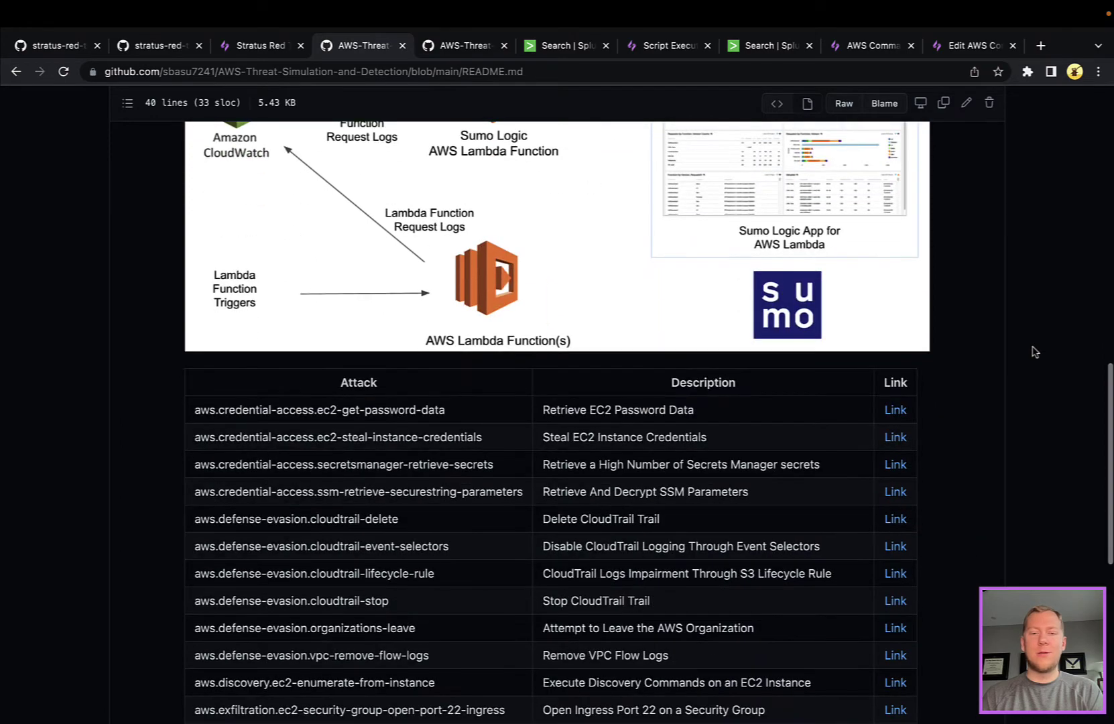
pyautogui.scroll(-2, 1034, 351)
pyautogui.scroll(-2, 1034, 351)
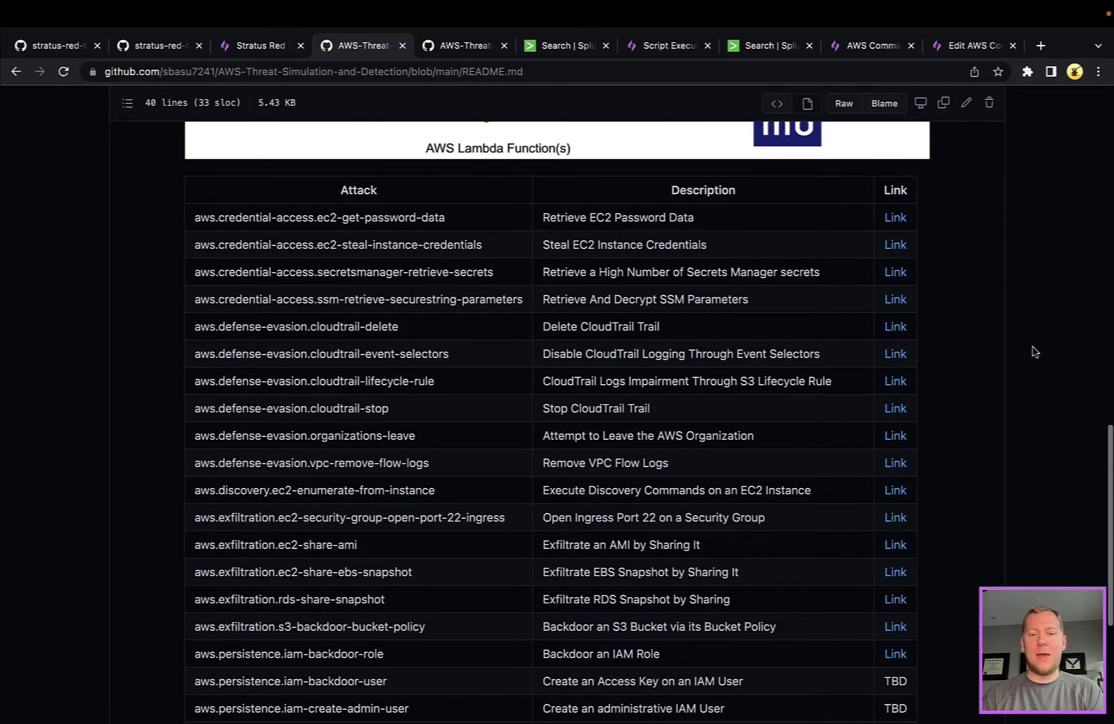
pyautogui.scroll(-1, 1035, 352)
pyautogui.scroll(10, 1035, 351)
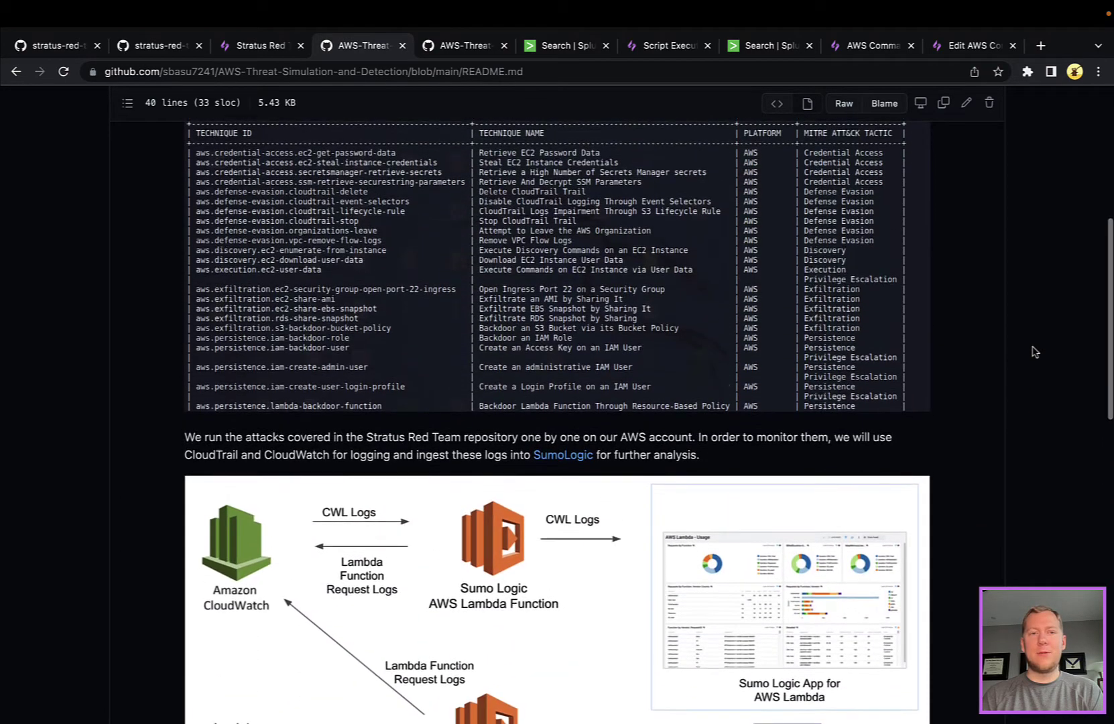
pyautogui.scroll(1, 1035, 351)
pyautogui.scroll(6, 975, 321)
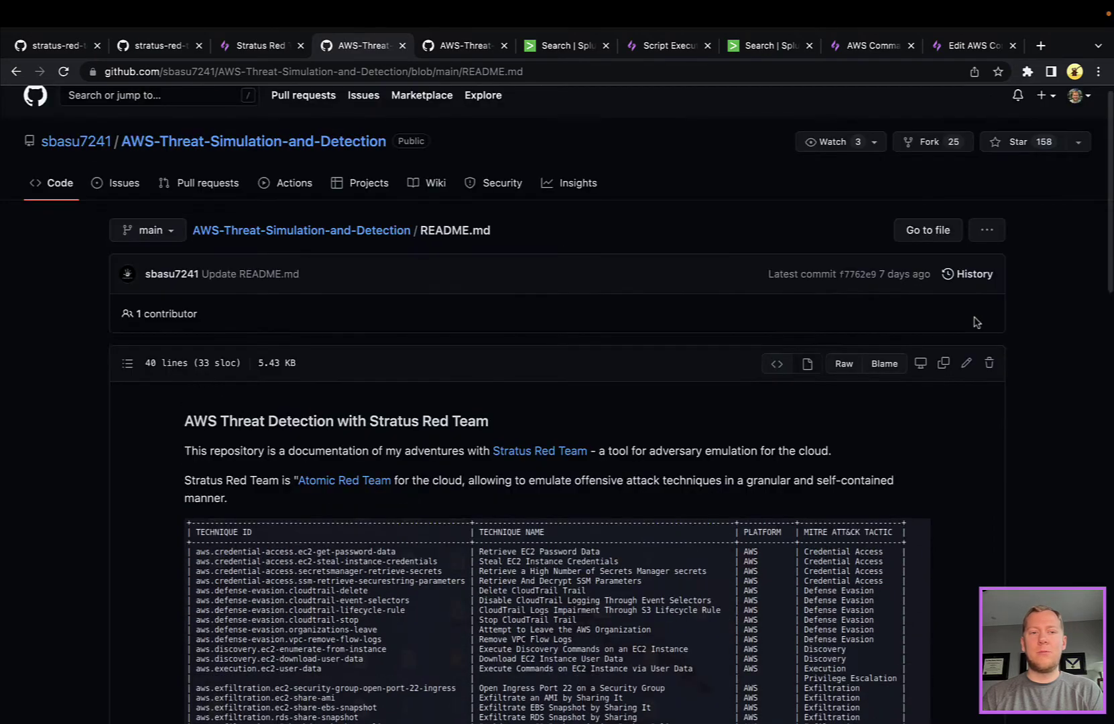
# Read the ec2-steal-instance-credentials.md write-up down to its SSM SendCommand detection notes.
pyautogui.click(453, 47)
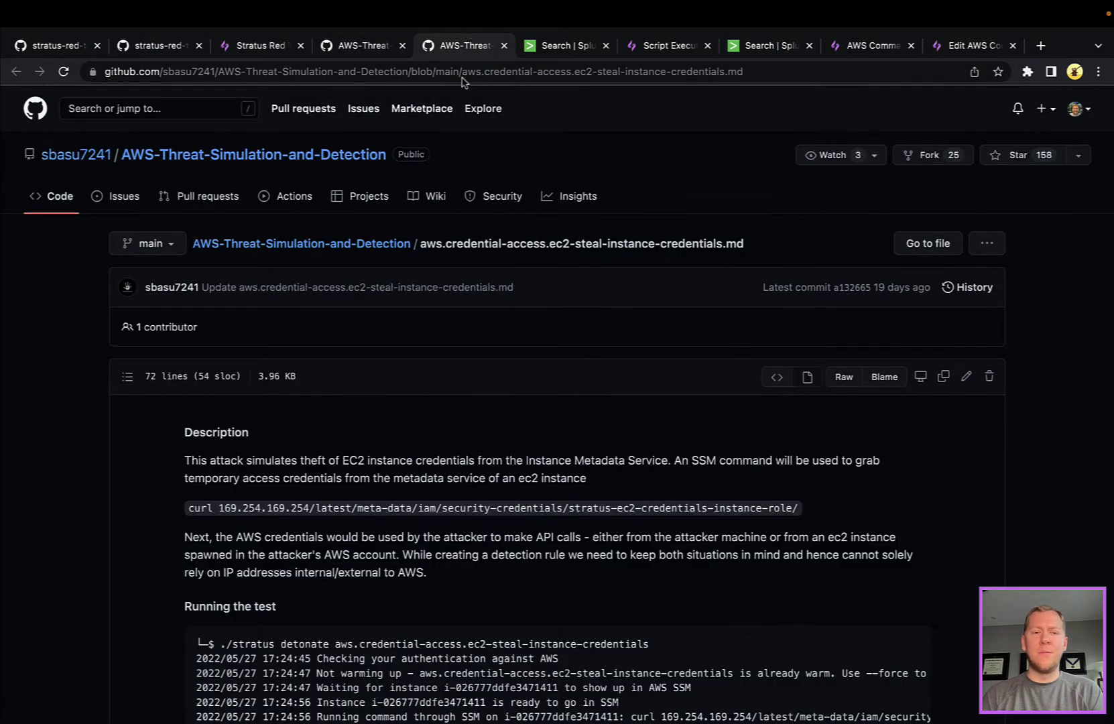
pyautogui.scroll(-3, 636, 382)
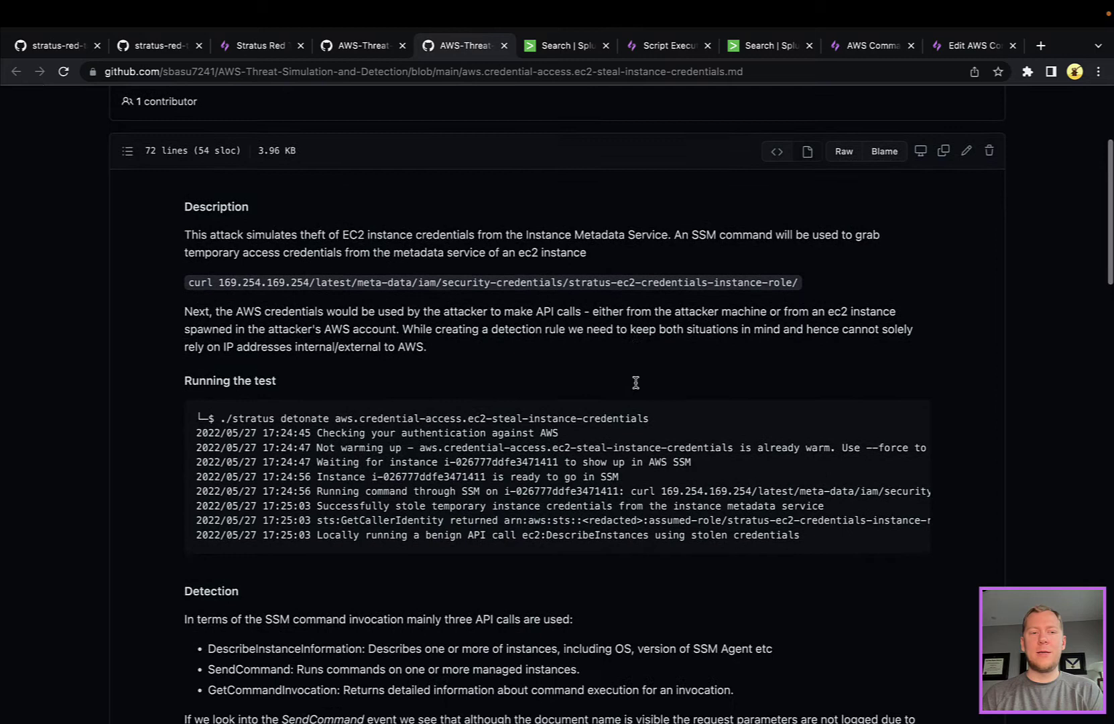
pyautogui.scroll(-1, 635, 382)
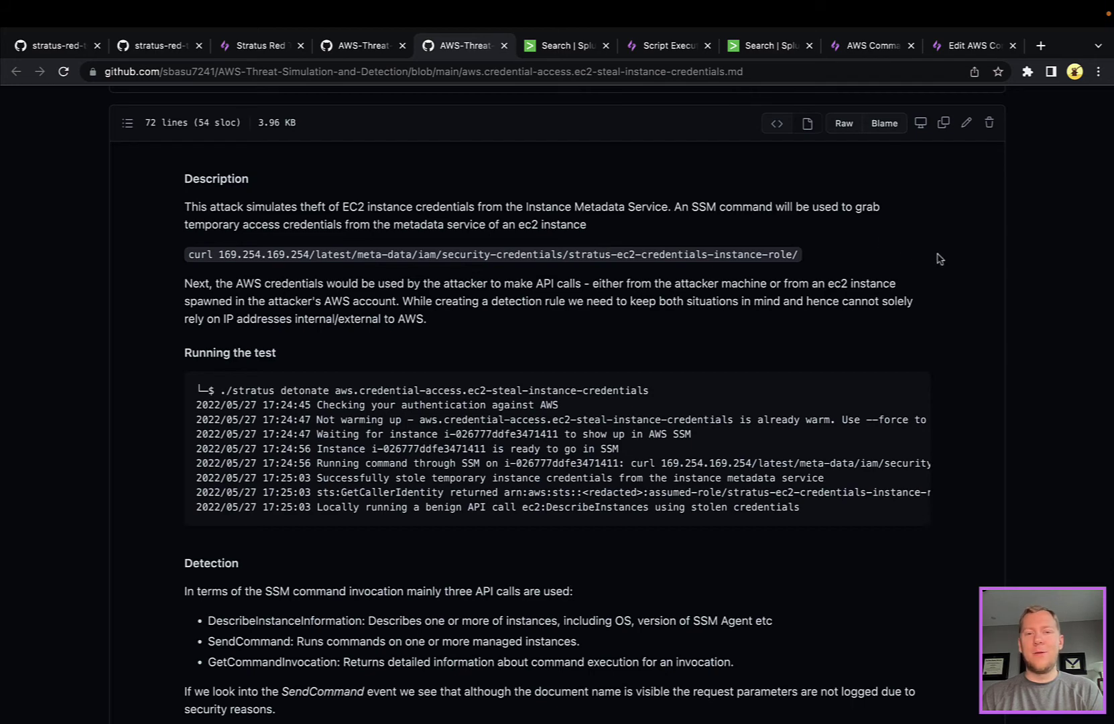
pyautogui.scroll(-4, 939, 259)
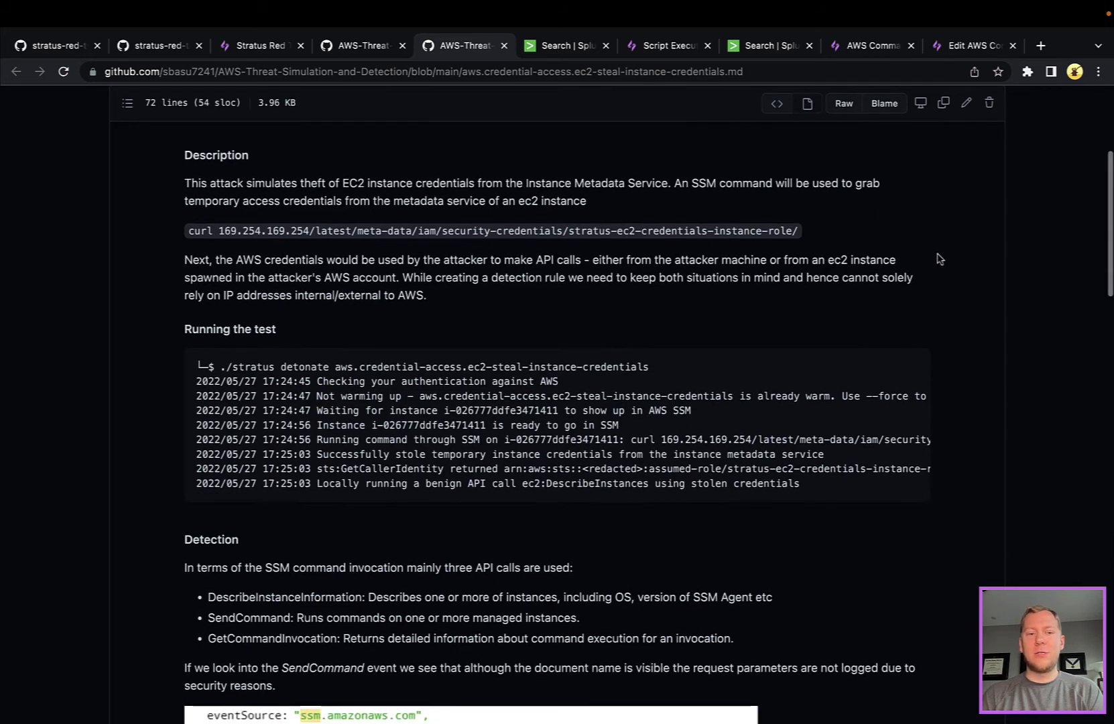
pyautogui.scroll(-2, 939, 258)
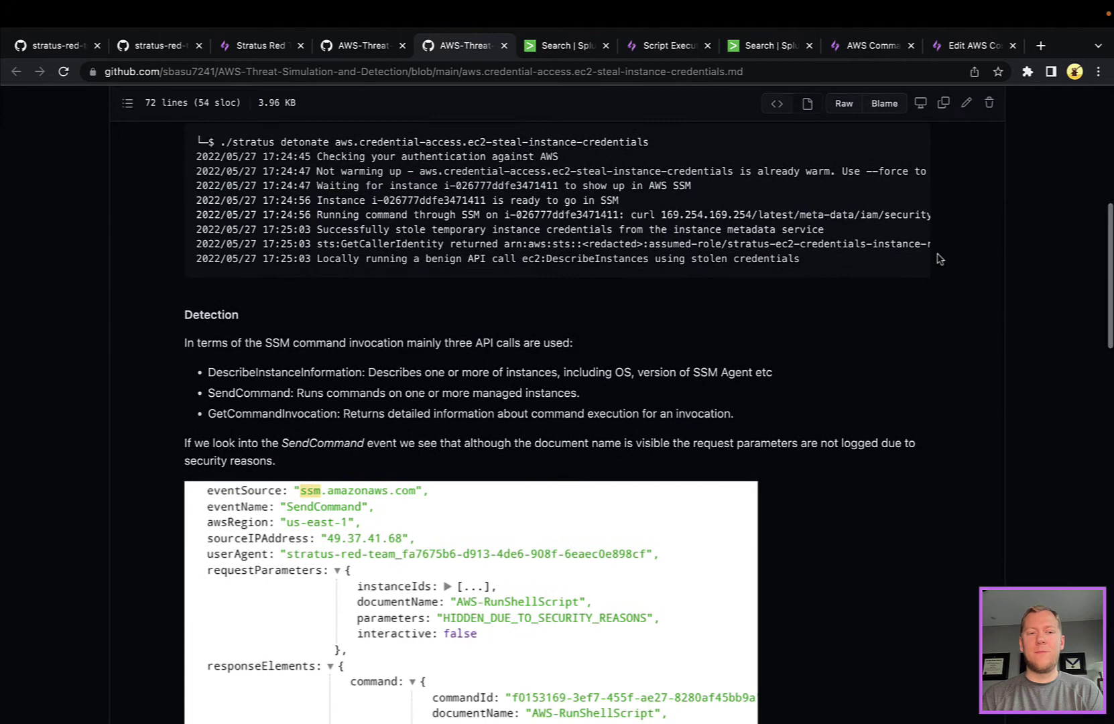
# Show Splunk's 10 CloudTrail events for the snapattack session, starting with GetBucketAcl.
pyautogui.click(563, 48)
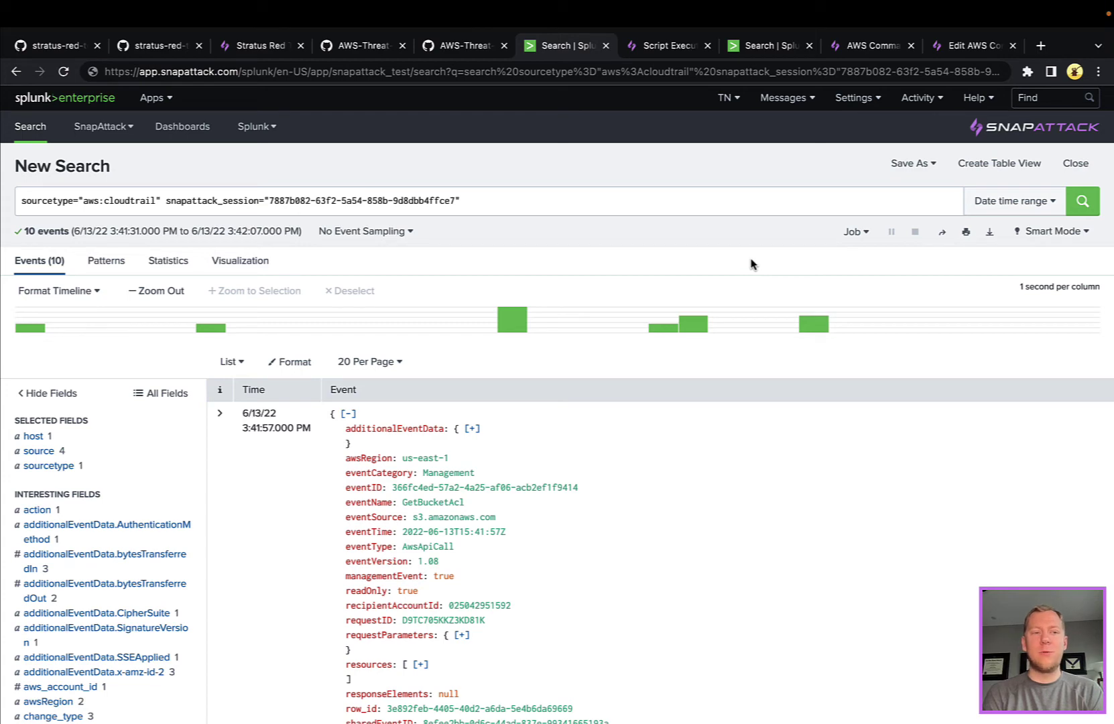
pyautogui.scroll(-3, 751, 263)
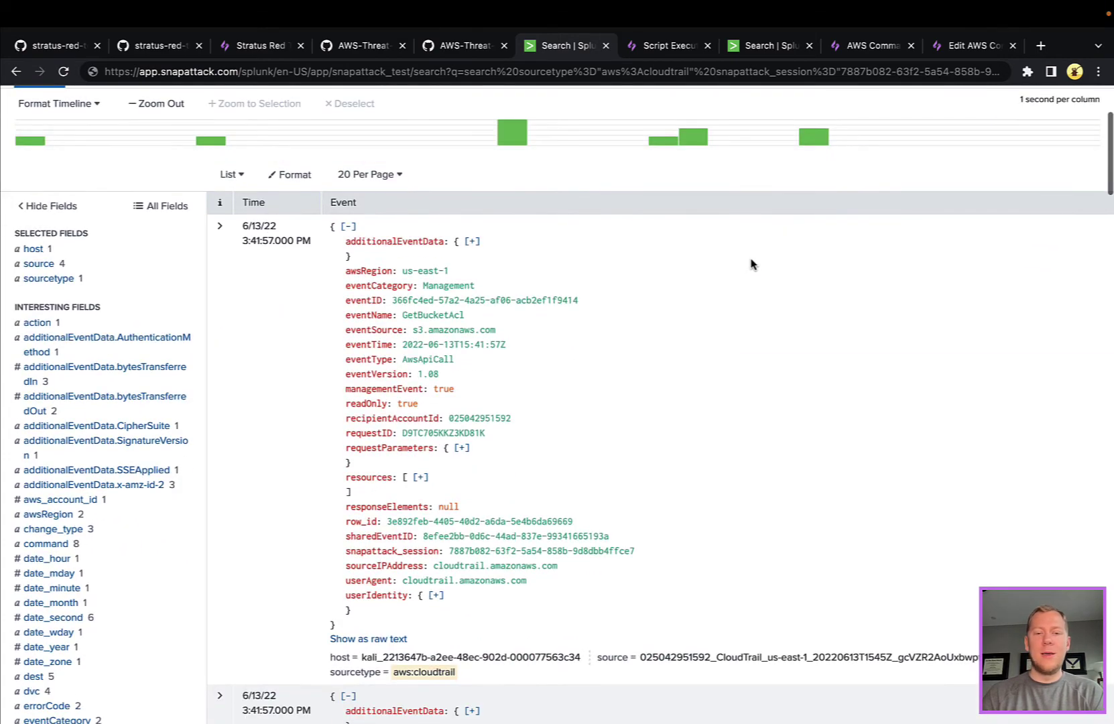
# Read the write-up's userIdentity.principalId table and whitelist query, then return to the Script Executed on EC2 Instance analytic.
pyautogui.click(476, 51)
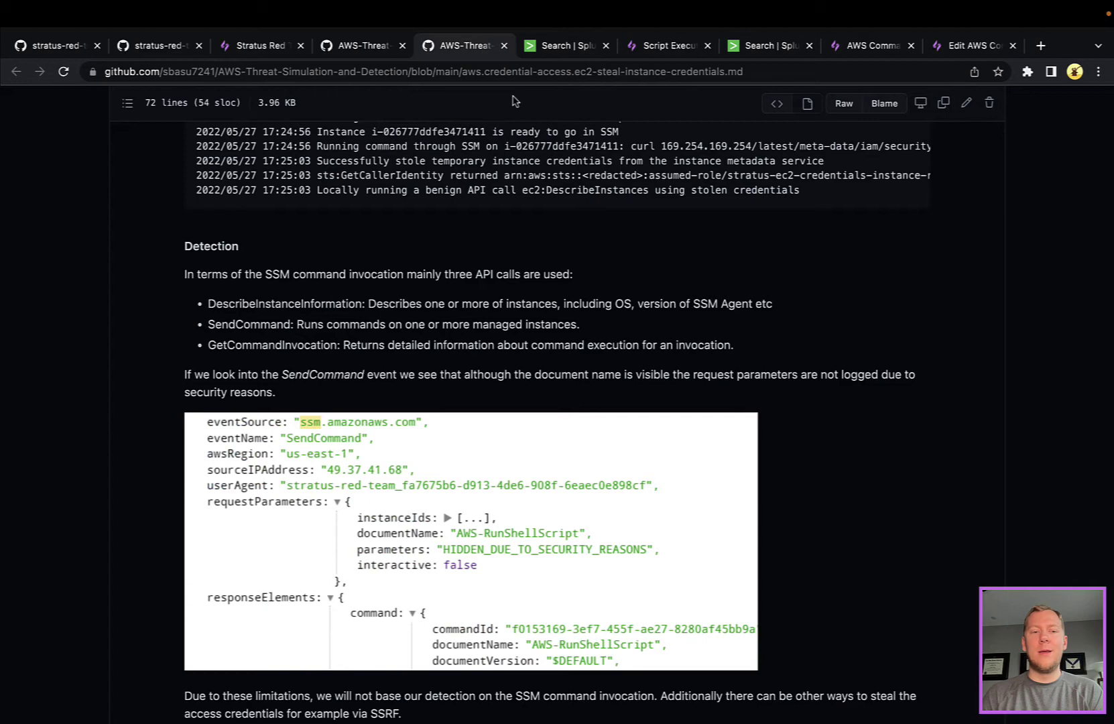
pyautogui.scroll(-1, 670, 252)
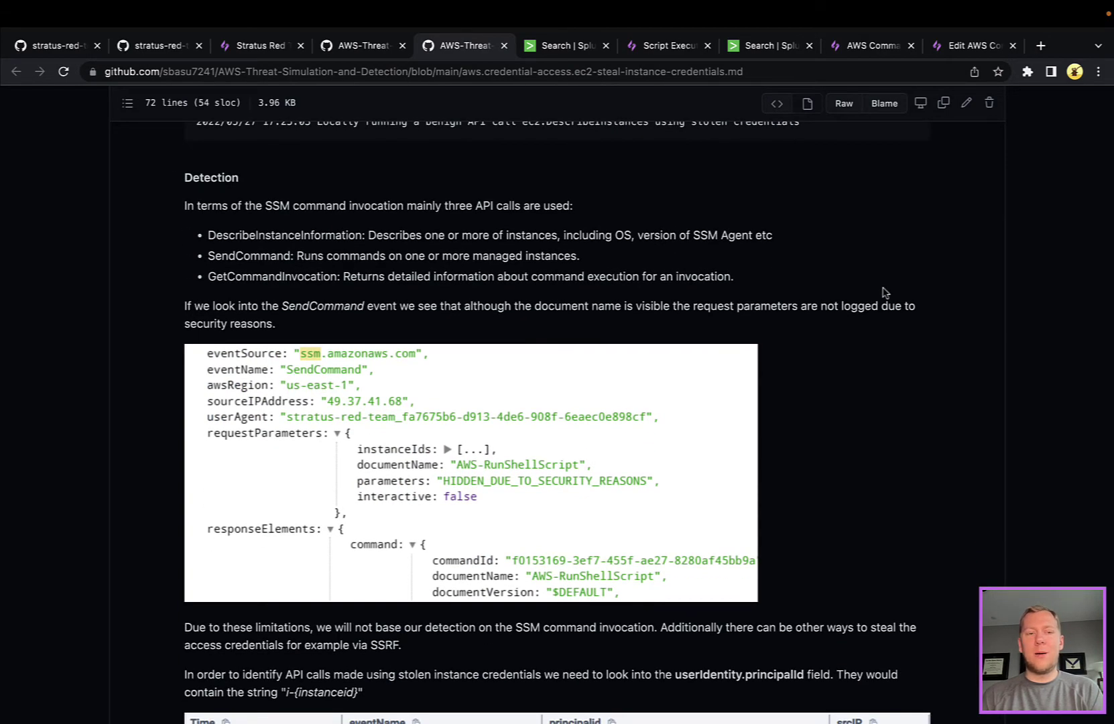
pyautogui.scroll(-1, 884, 292)
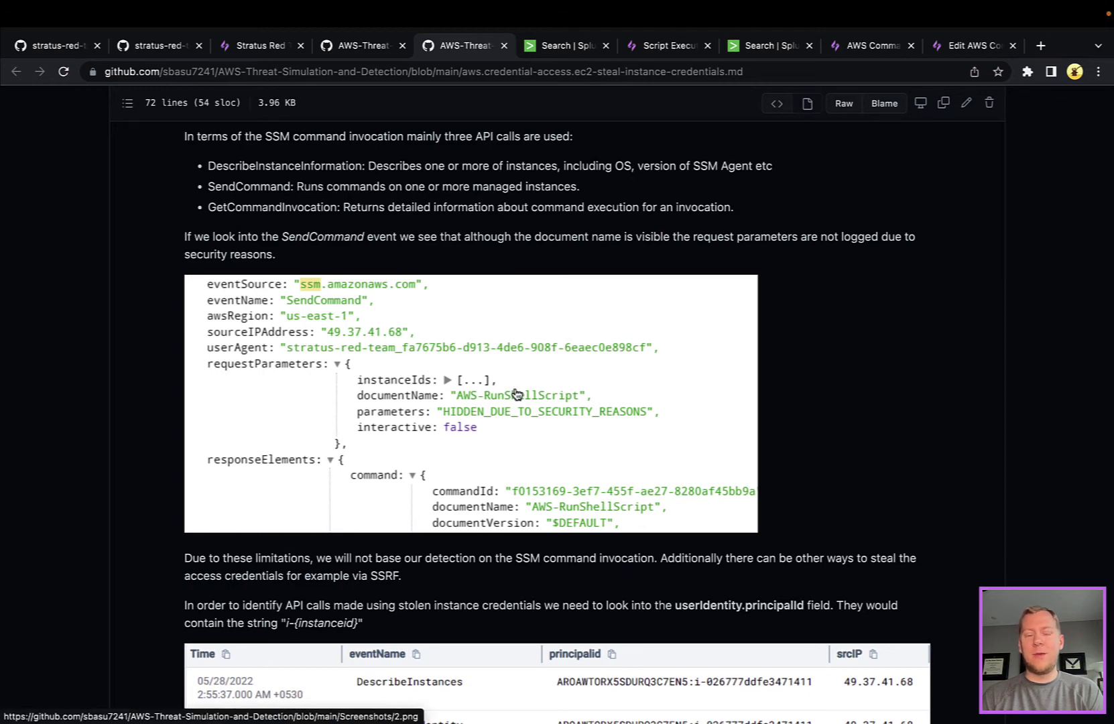
pyautogui.scroll(-2, 819, 391)
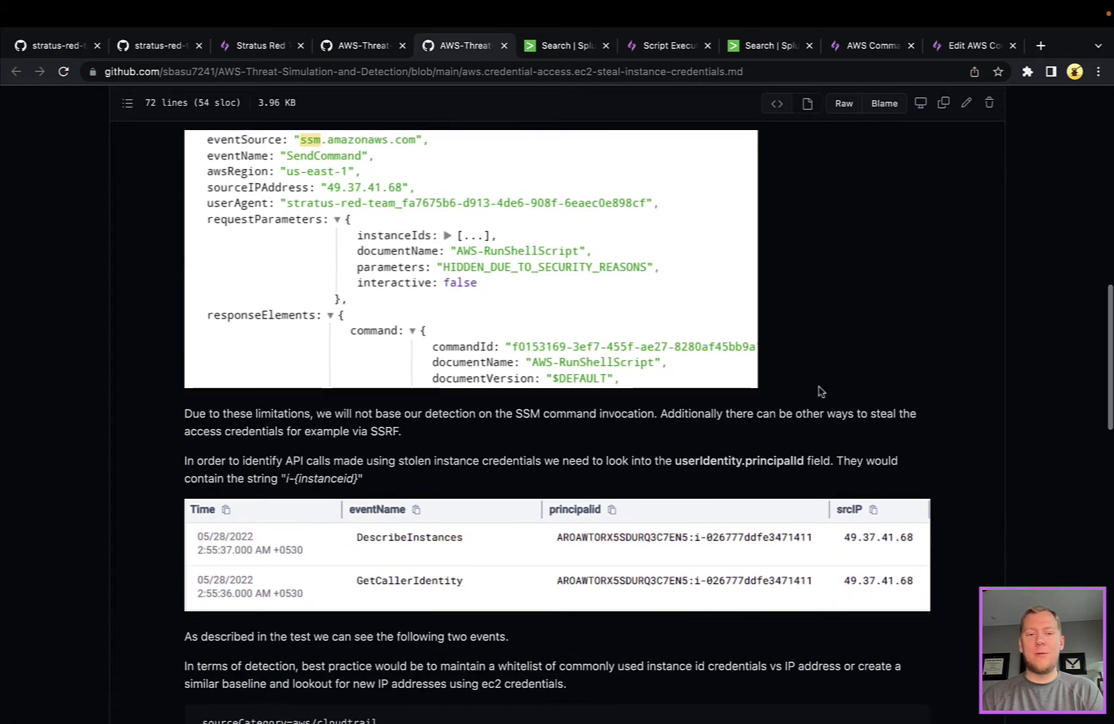
pyautogui.scroll(-1, 819, 391)
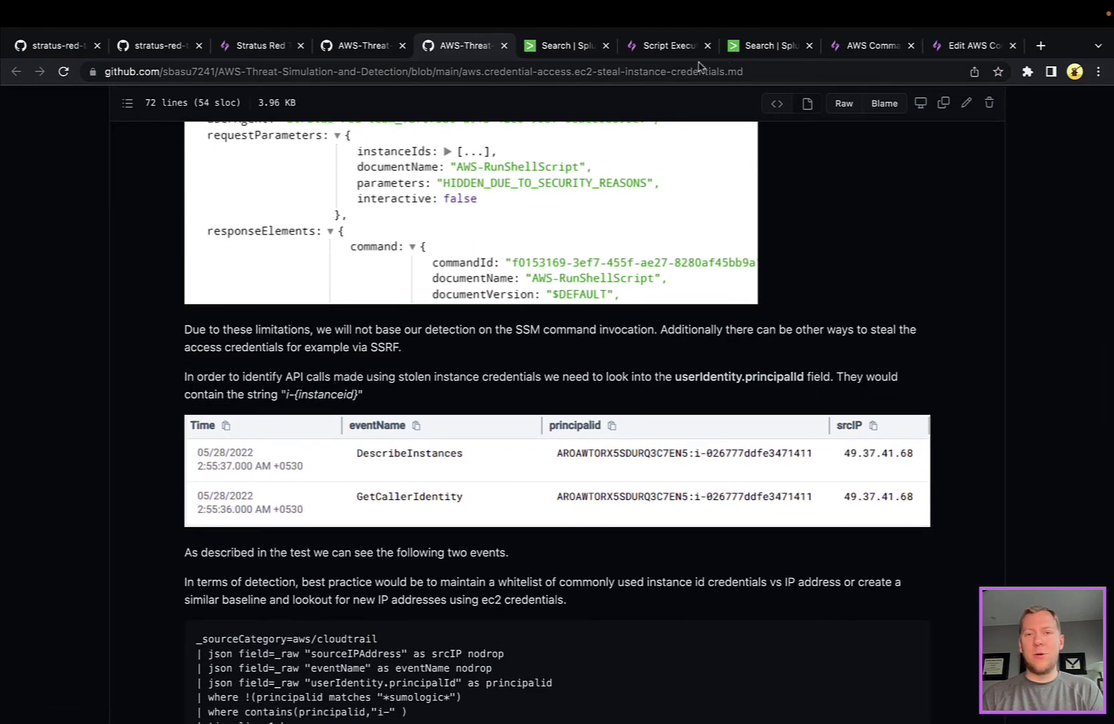
pyautogui.click(669, 49)
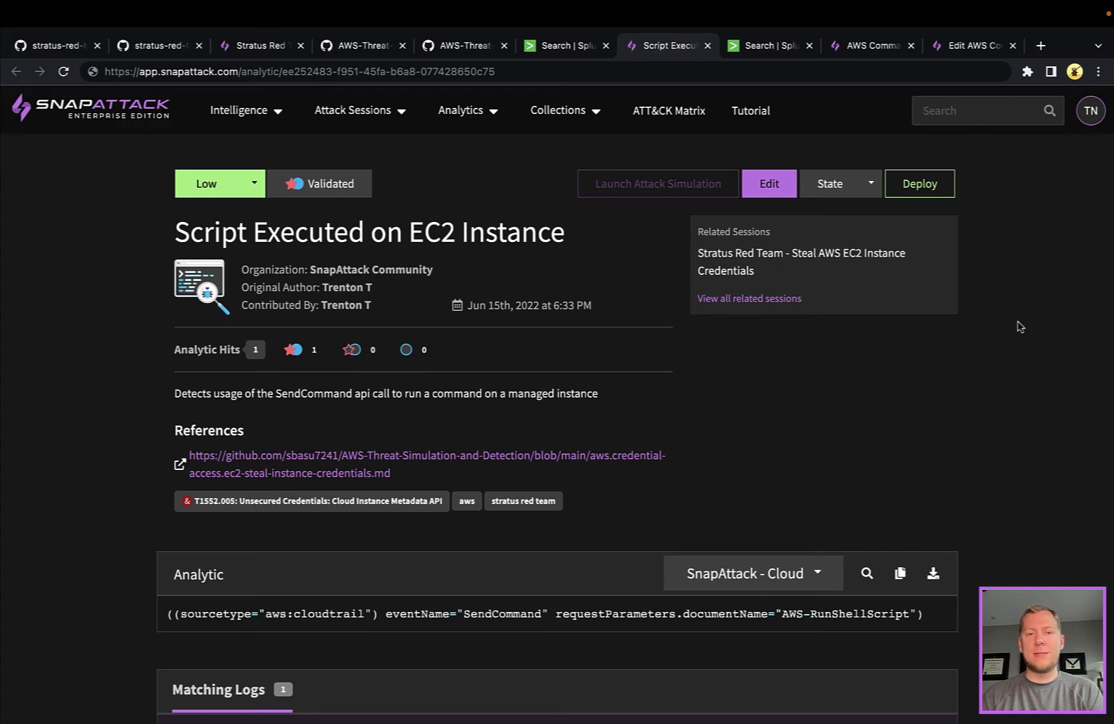
pyautogui.scroll(-2, 1020, 326)
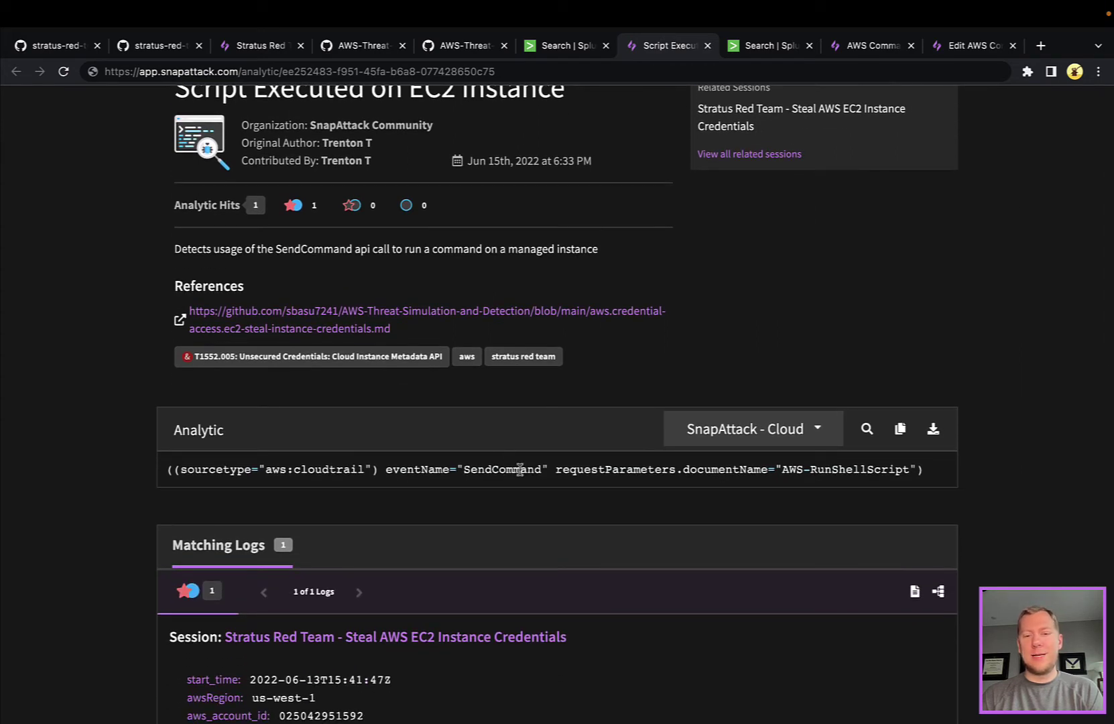
pyautogui.scroll(-3, 1112, 506)
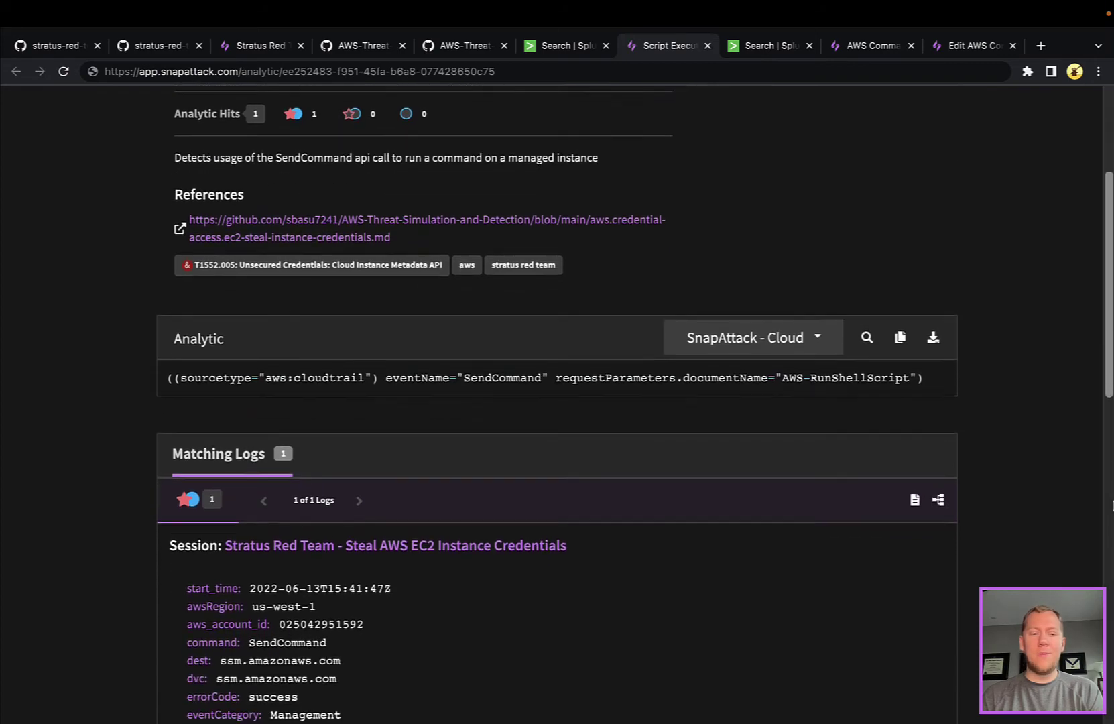
pyautogui.scroll(-2, 1111, 506)
pyautogui.scroll(7, 1111, 506)
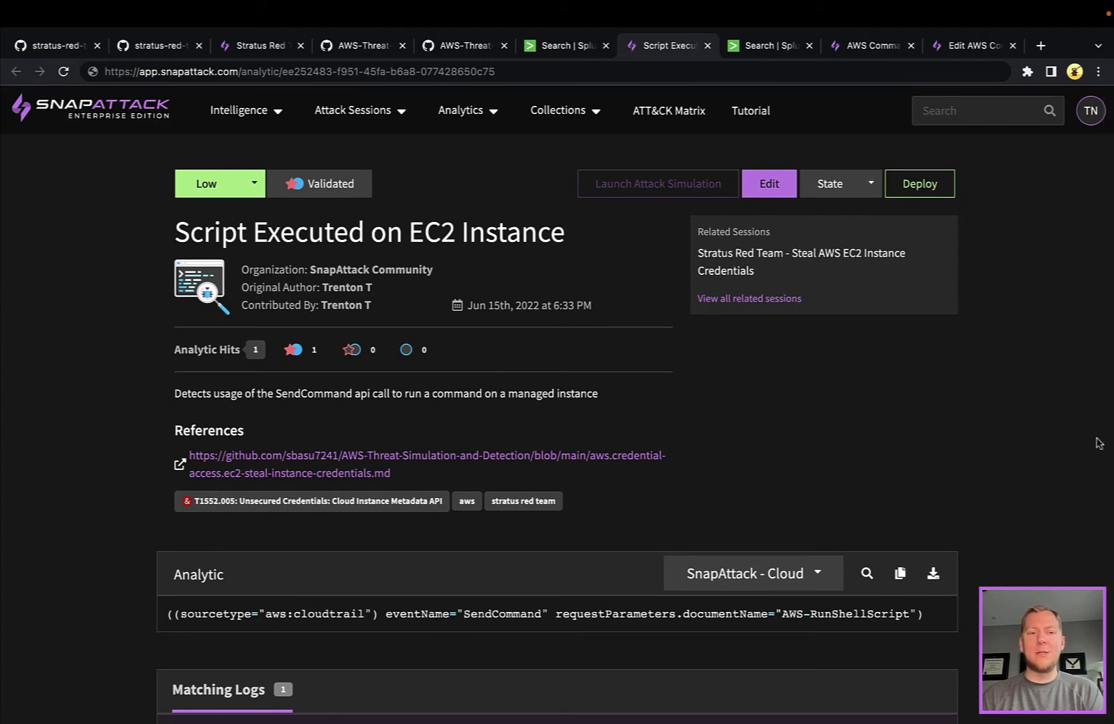
# Inspect the single SendCommand CloudTrail event running AWS-RunShellScript in us-west-1.
pyautogui.click(765, 51)
pyautogui.scroll(-3, 792, 368)
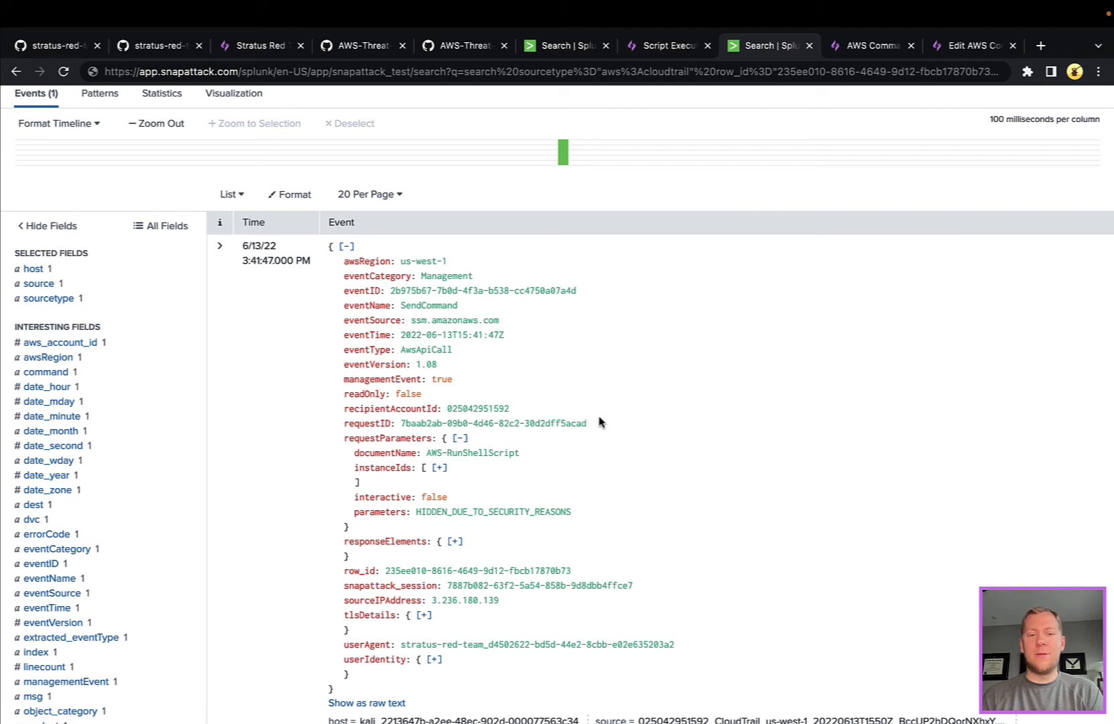
pyautogui.scroll(2, 599, 422)
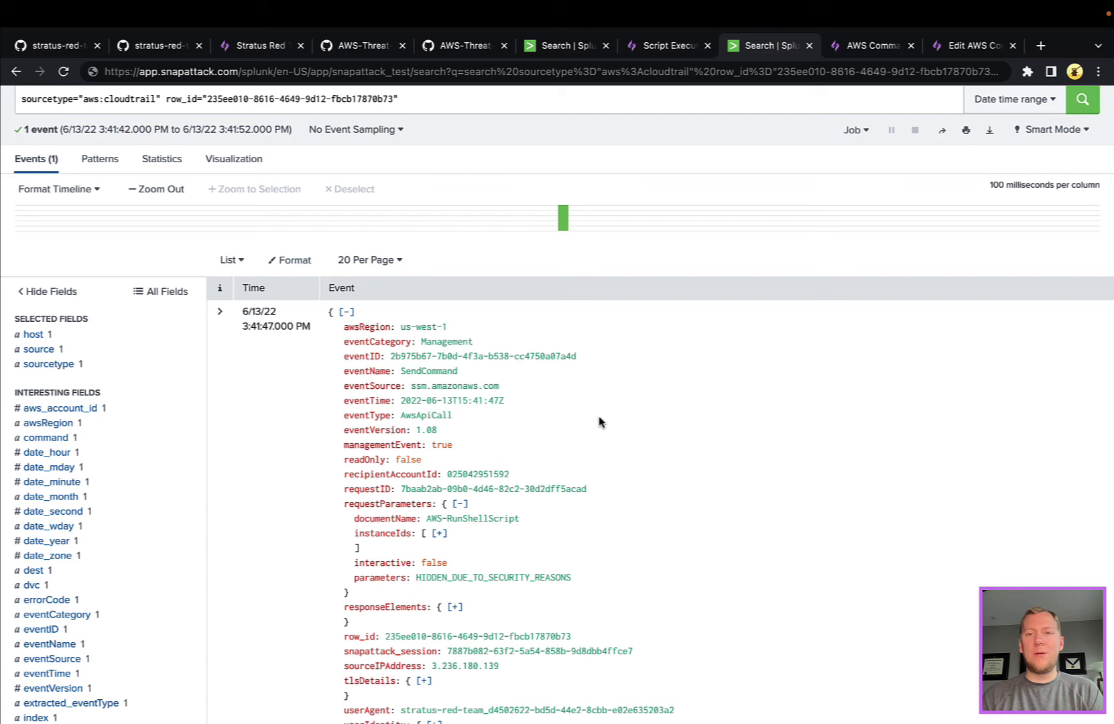
pyautogui.scroll(3, 599, 419)
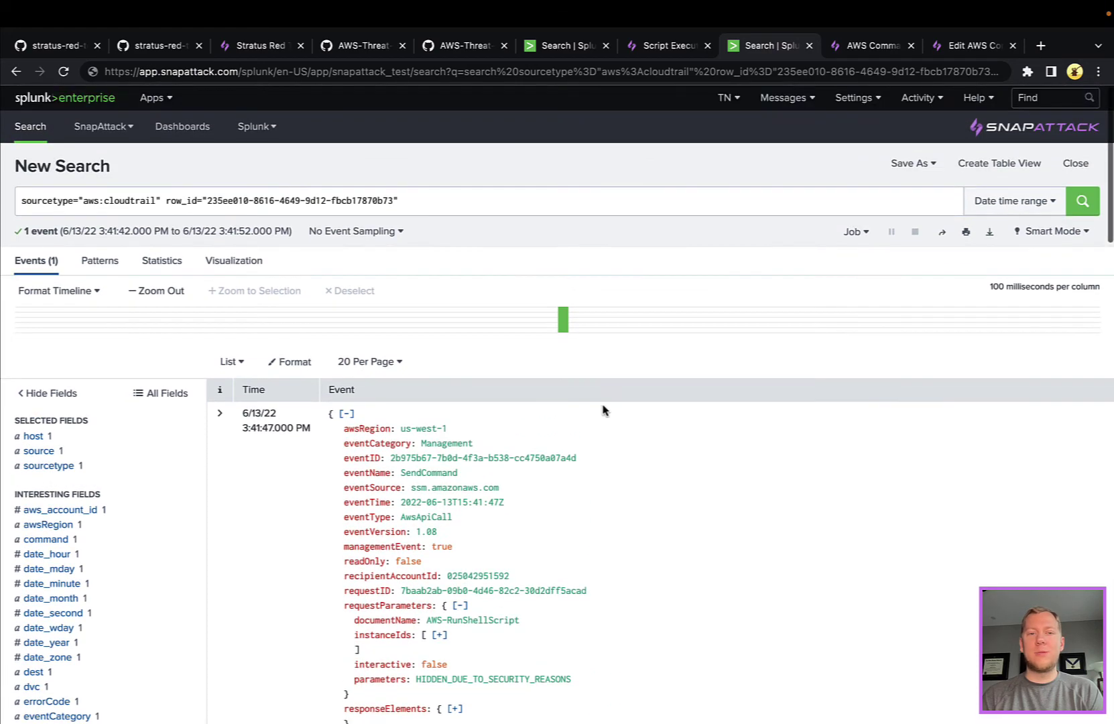
# Open the AWS Command using Instance Credentials analytic and scroll to its Matching Logs.
pyautogui.click(666, 49)
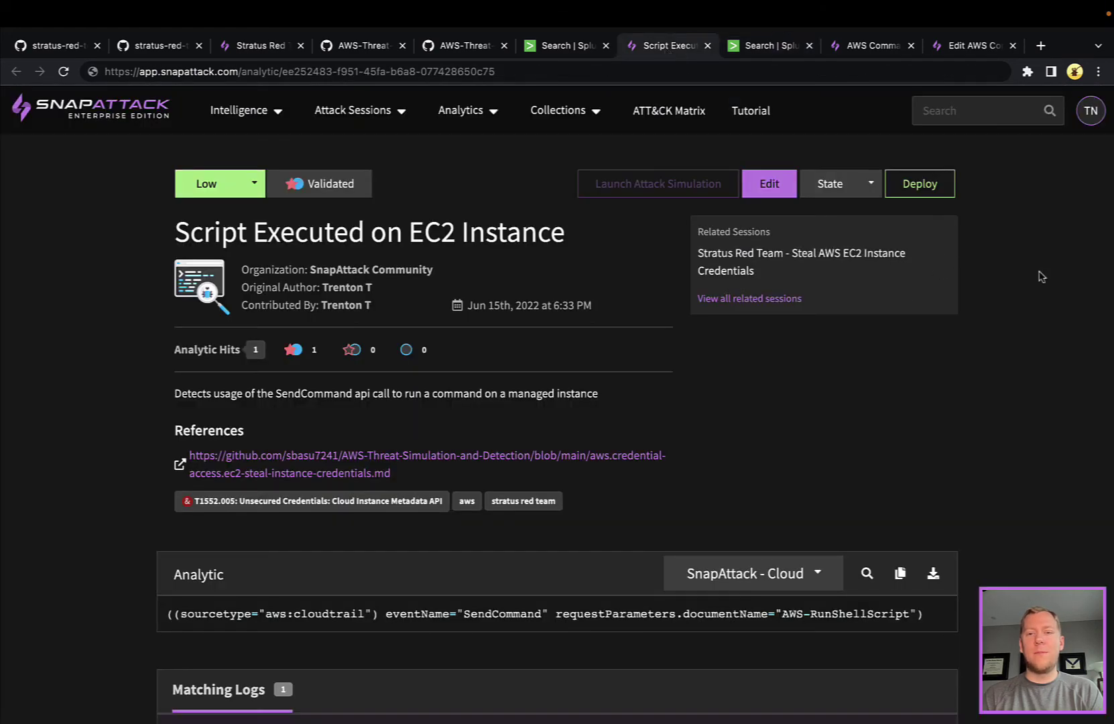
pyautogui.click(872, 47)
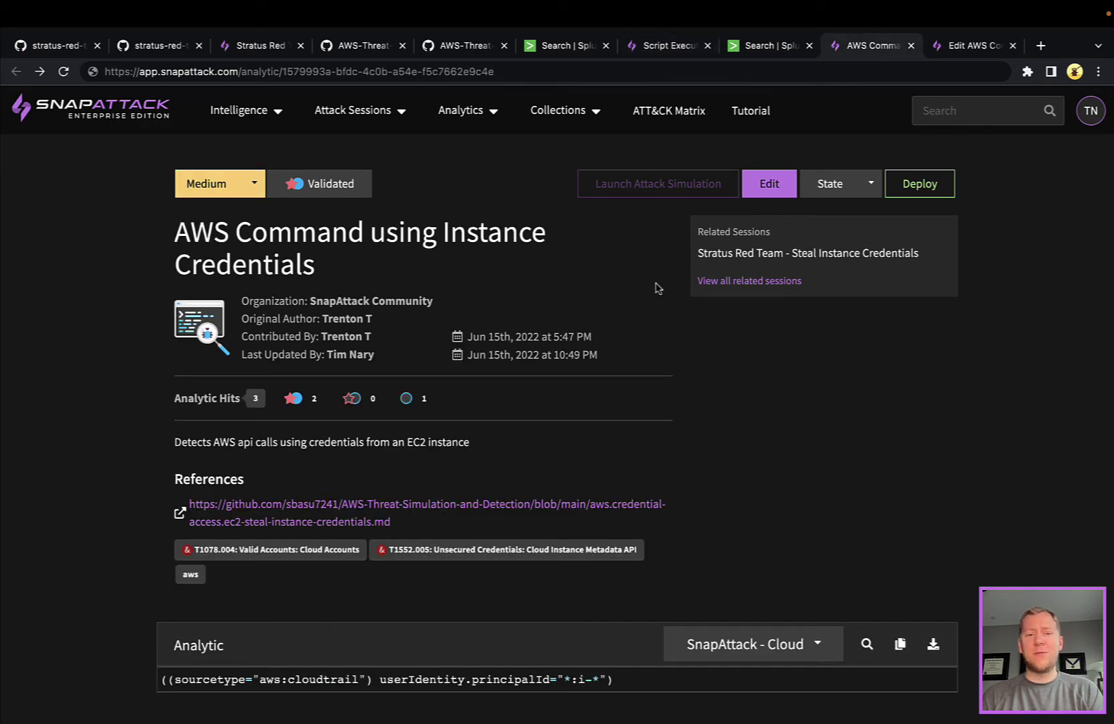
pyautogui.scroll(-1, 391, 268)
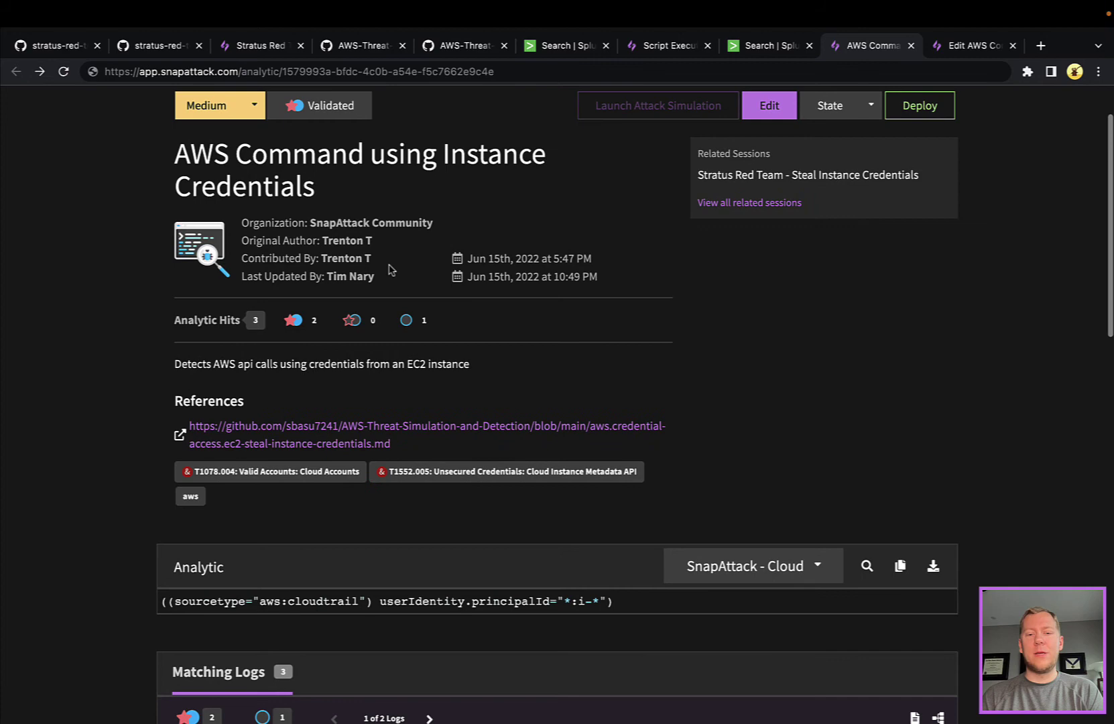
pyautogui.scroll(-2, 599, 248)
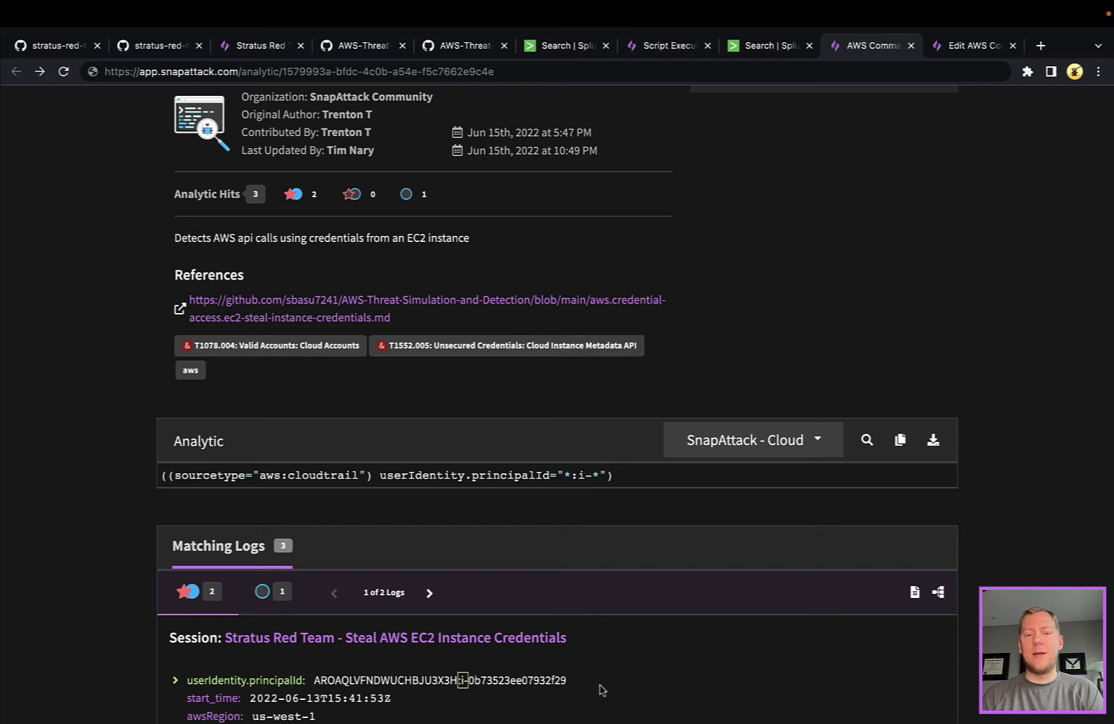
pyautogui.scroll(-2, 600, 689)
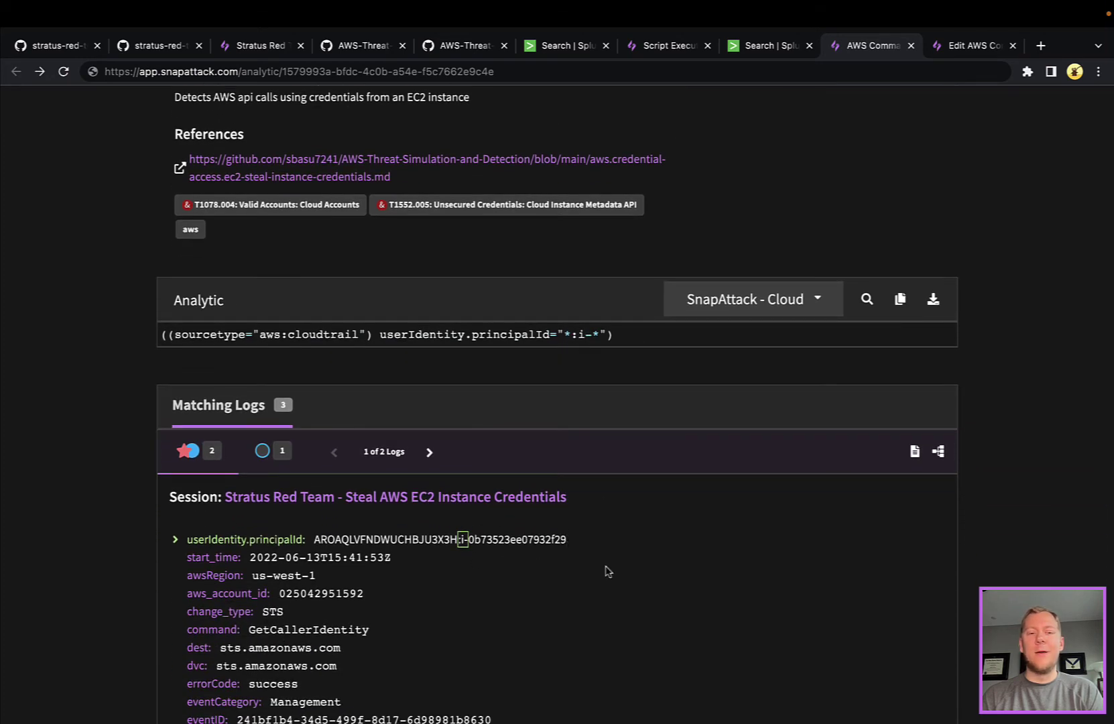
pyautogui.scroll(-1, 366, 490)
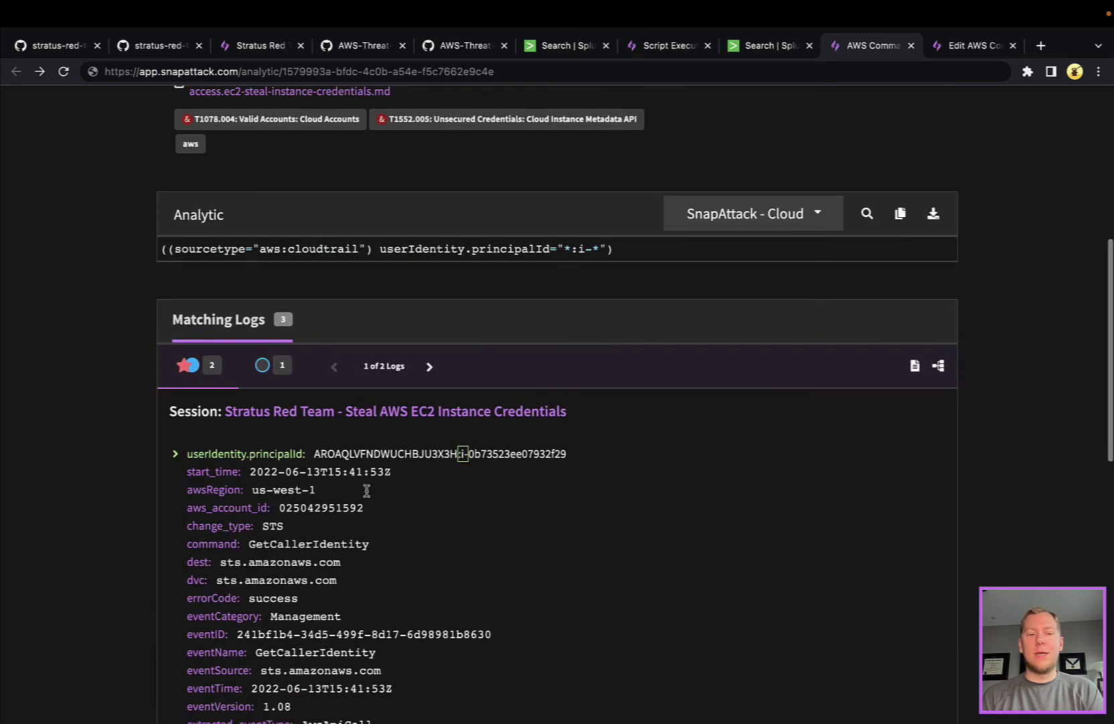
# Step to the next matching log, the DescribeInstances call, and review its fields.
pyautogui.click(430, 368)
pyautogui.scroll(-1, 382, 503)
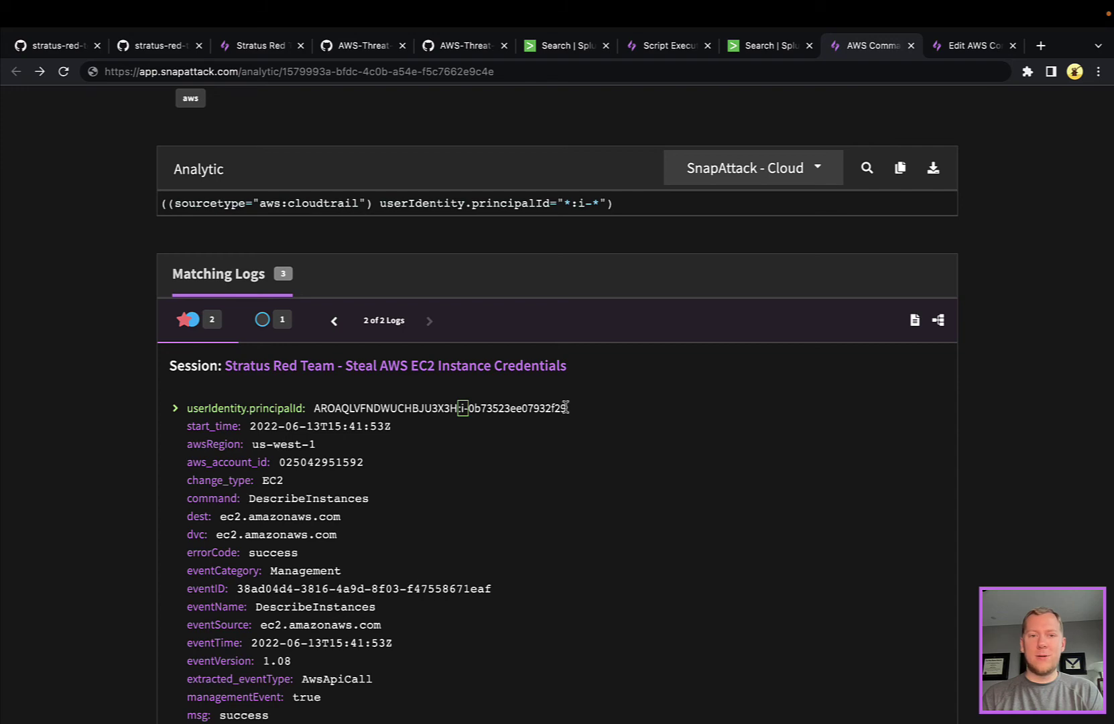
pyautogui.scroll(7, 567, 406)
pyautogui.scroll(-4, 360, 313)
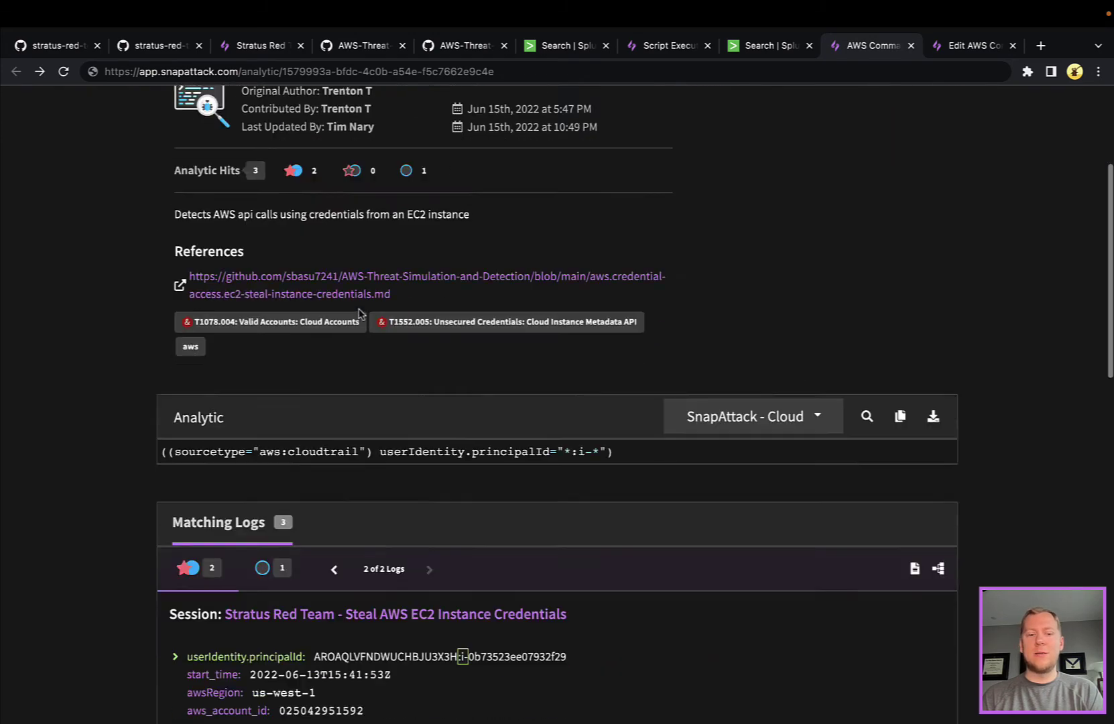
pyautogui.scroll(-3, 360, 313)
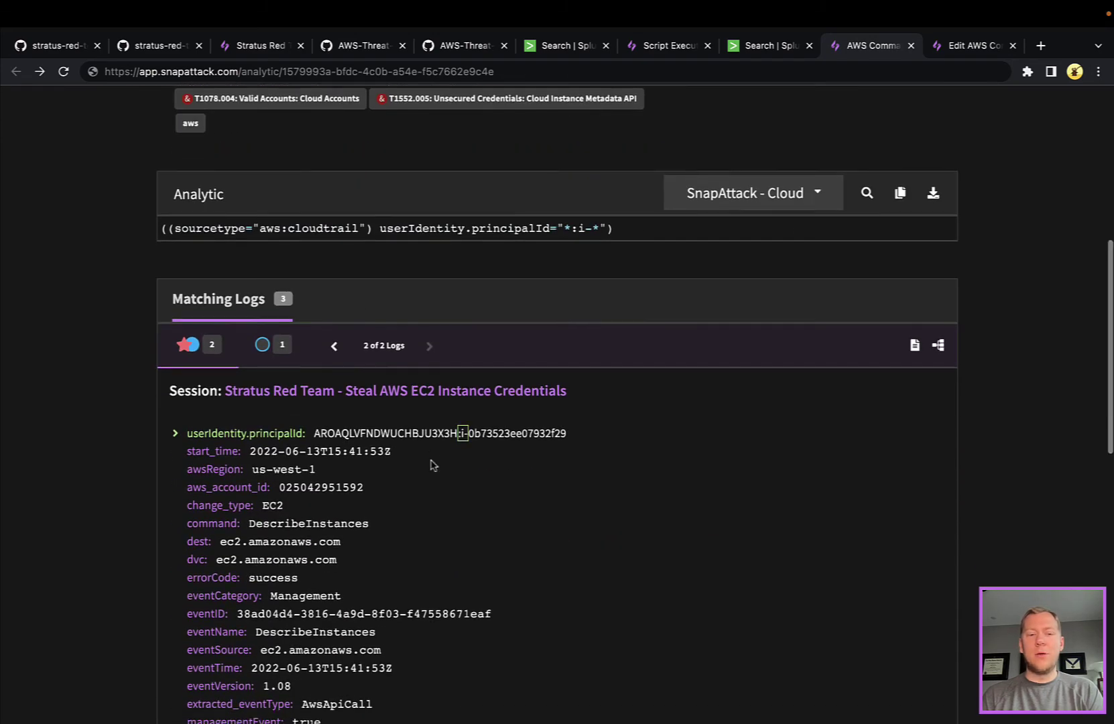
pyautogui.scroll(7, 431, 463)
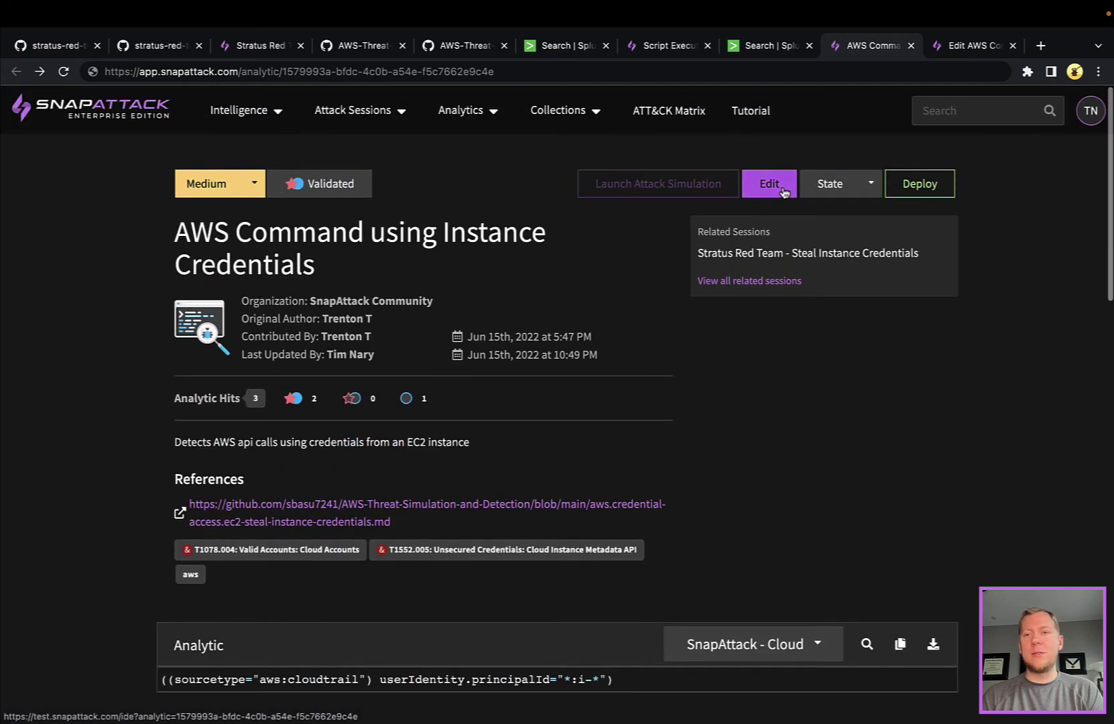
# Check the analytic's Sigma rule whitelisting the AWS account ID and source IP 3.236.180.139.
pyautogui.click(972, 45)
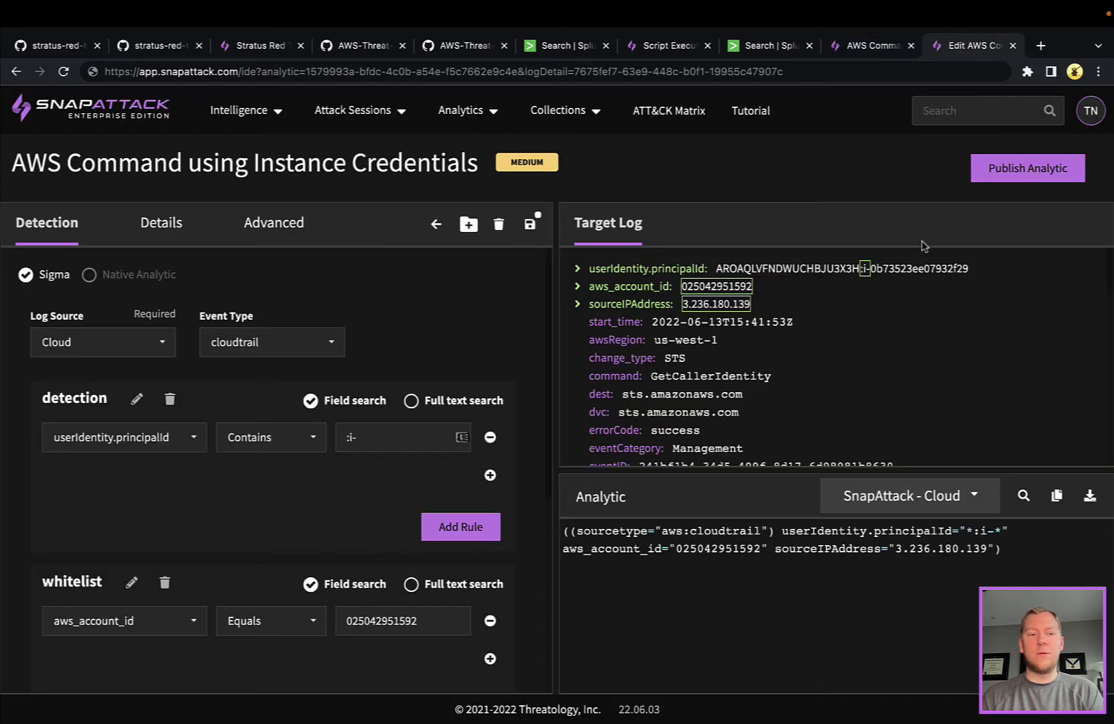
pyautogui.scroll(-2, 422, 583)
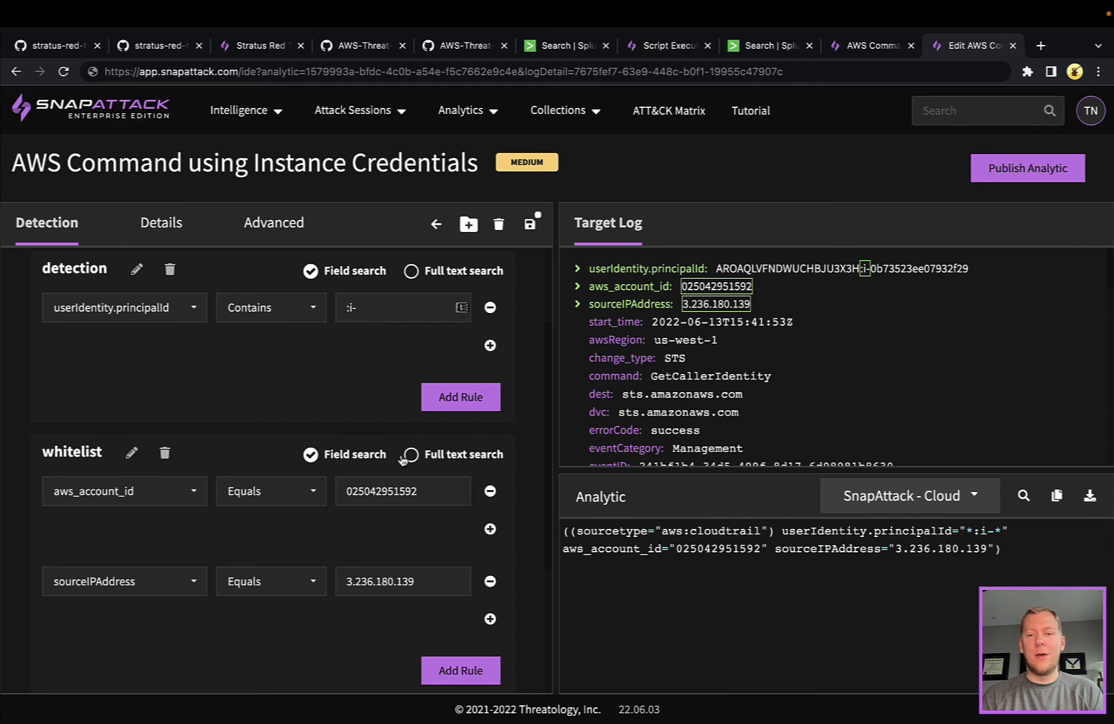
pyautogui.scroll(2, 402, 456)
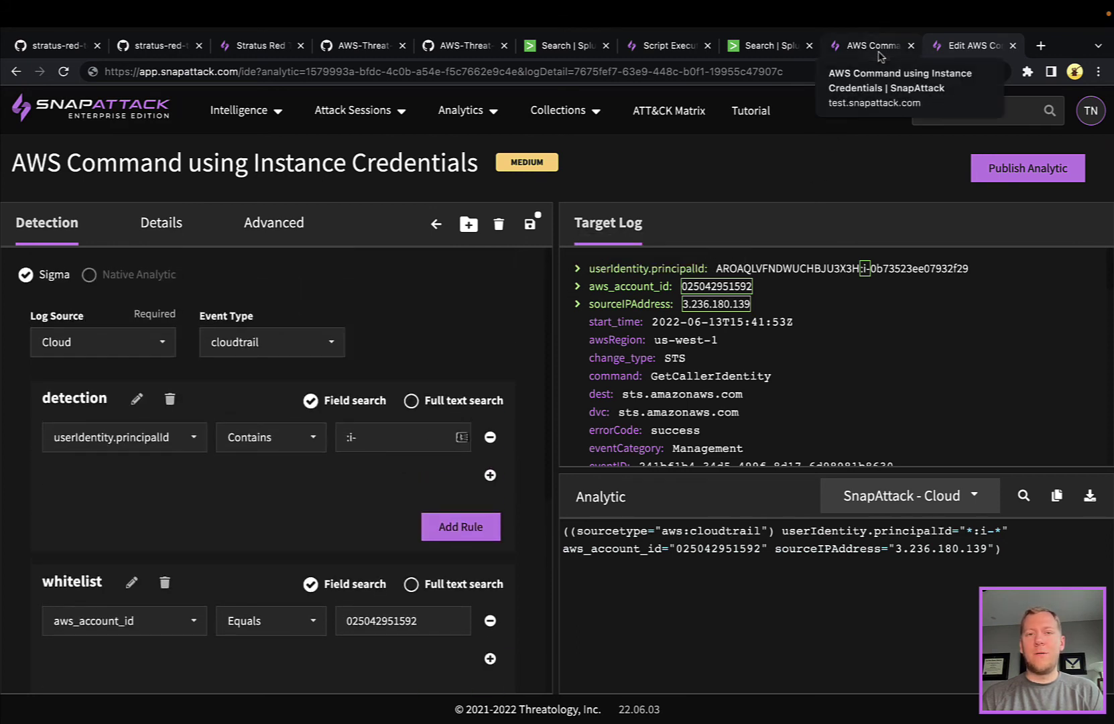
# Compare the write-up's sample whitelist query, then return to the AWS Command using Instance Credentials analytic.
pyautogui.click(473, 48)
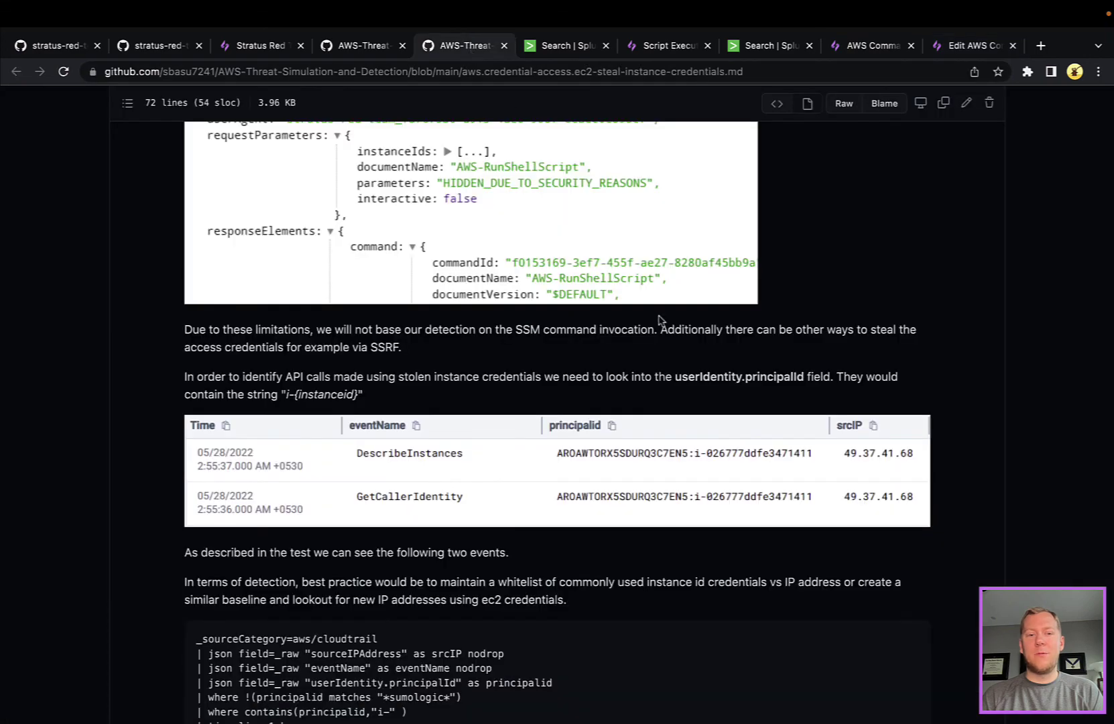
pyautogui.scroll(4, 658, 319)
pyautogui.scroll(-7, 659, 319)
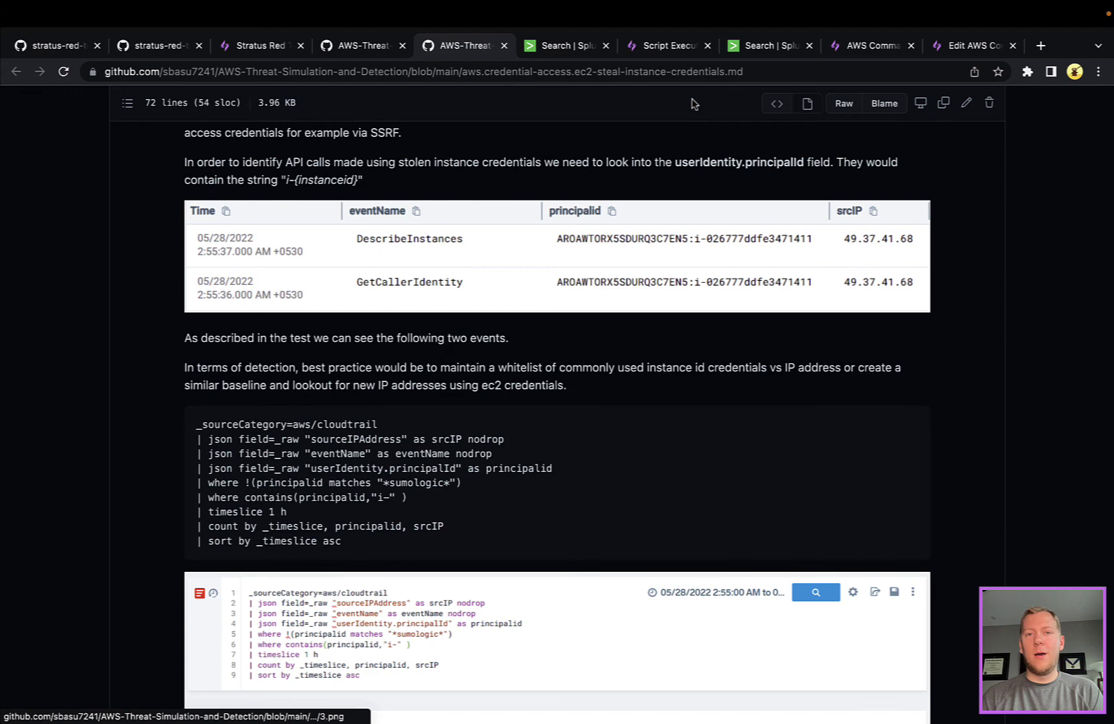
pyautogui.click(868, 57)
pyautogui.scroll(-2, 813, 345)
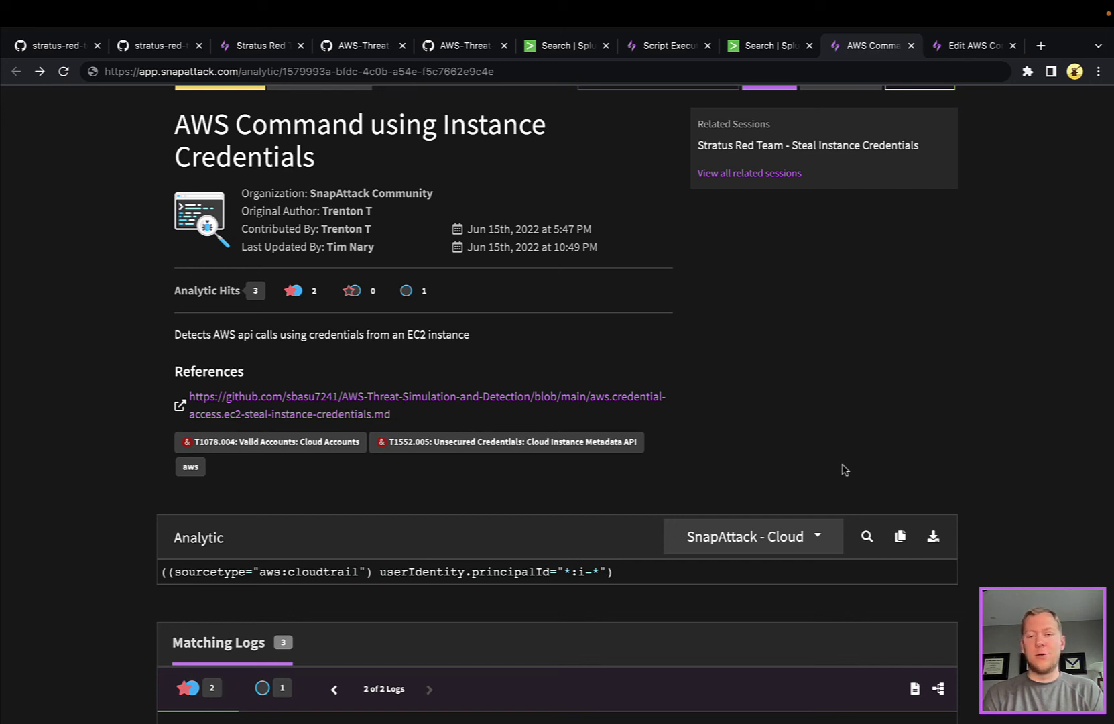
pyautogui.scroll(2, 845, 469)
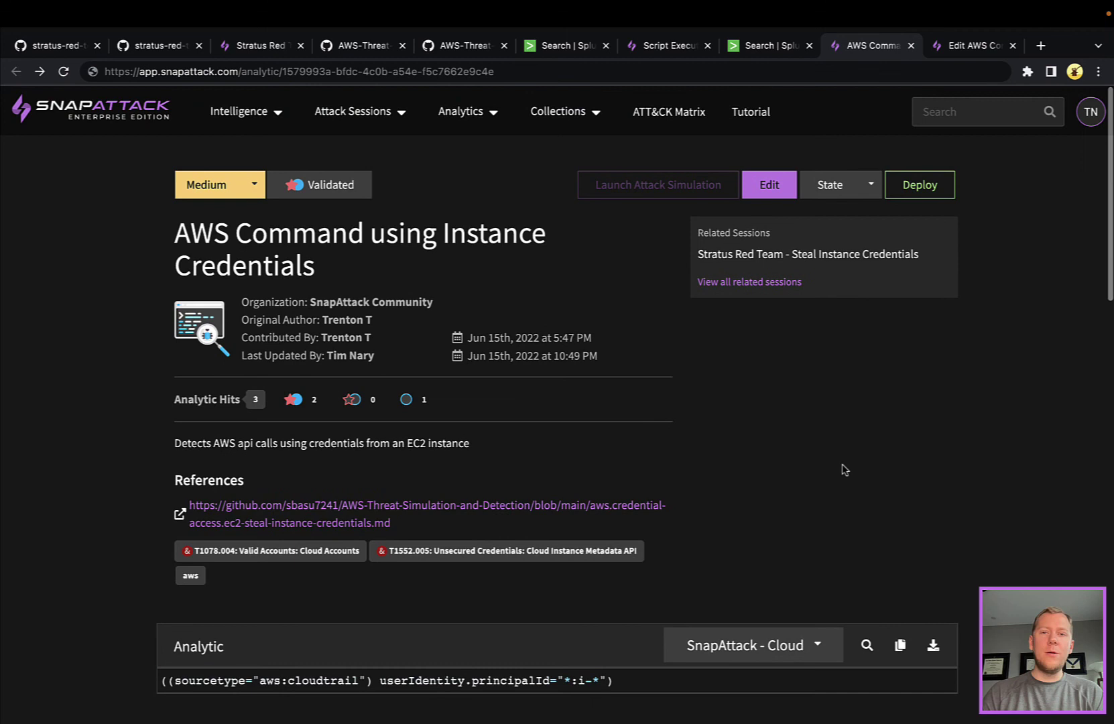